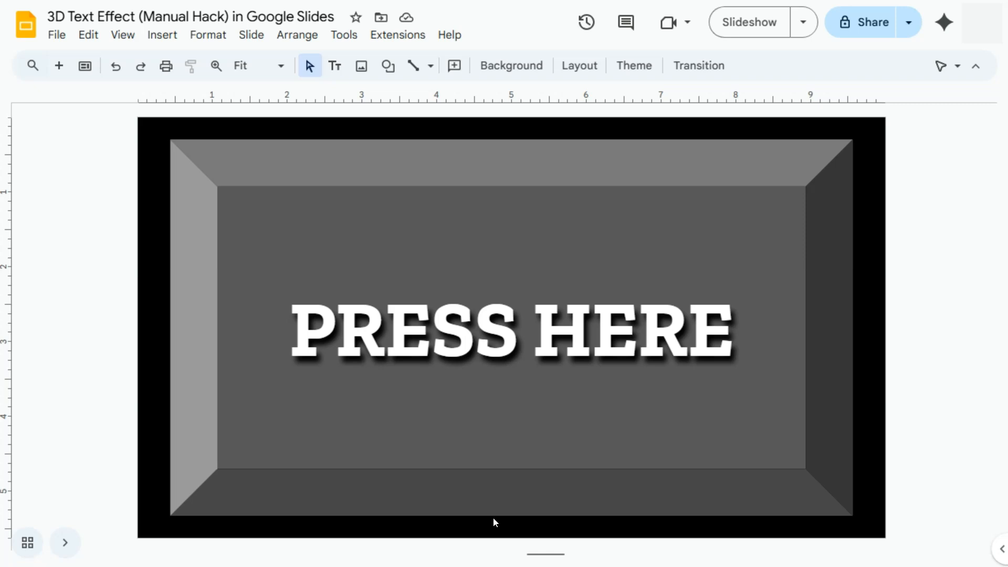
Add a new slide after the current one and give it the Blank layout
left_click(58, 67)
left_click(584, 65)
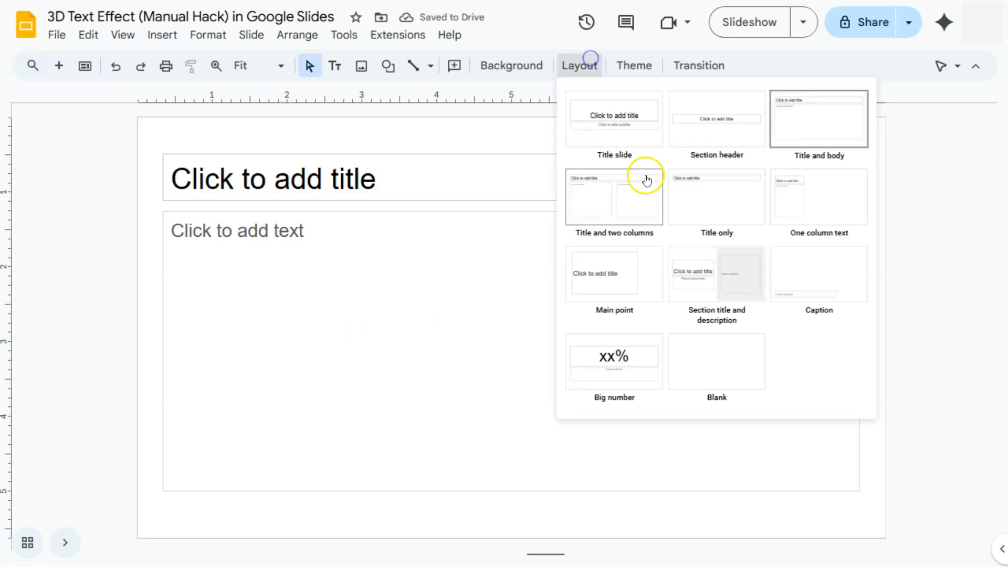
left_click(698, 352)
left_click(530, 323)
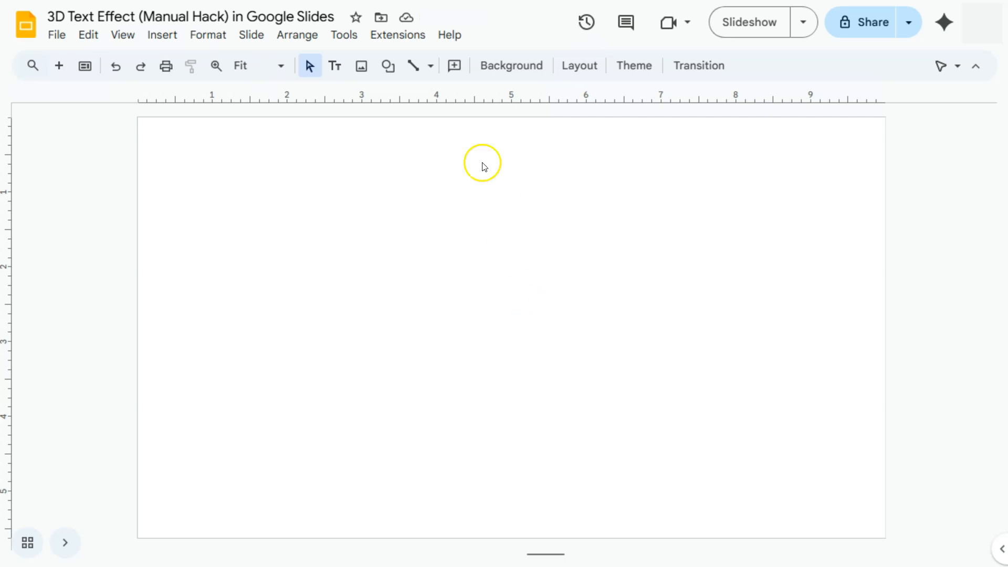
Draw a Bevel shape about 9.1 by 4.8 inches, nearly filling the blank slide
left_click(389, 67)
mouse_move(423, 99)
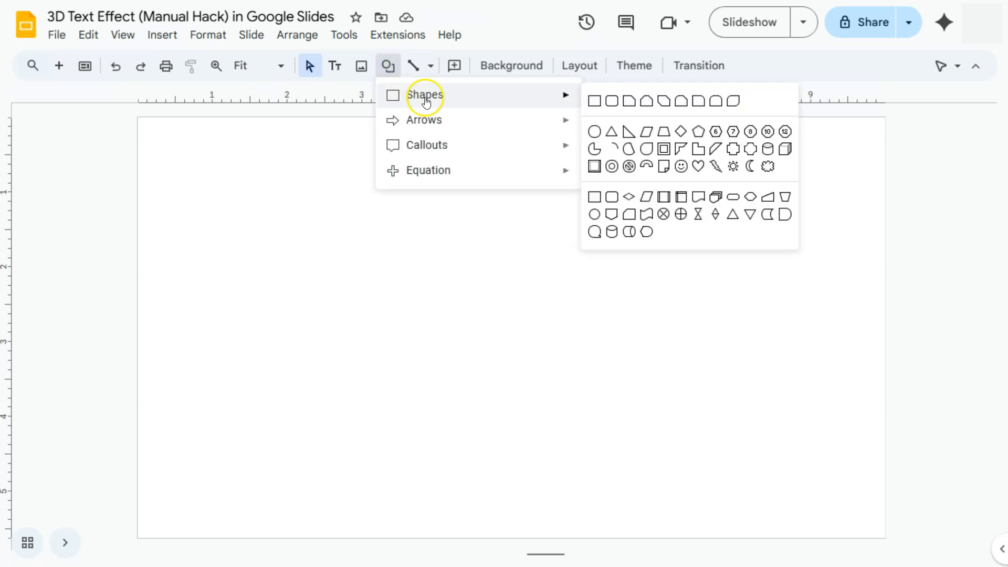
left_click(595, 167)
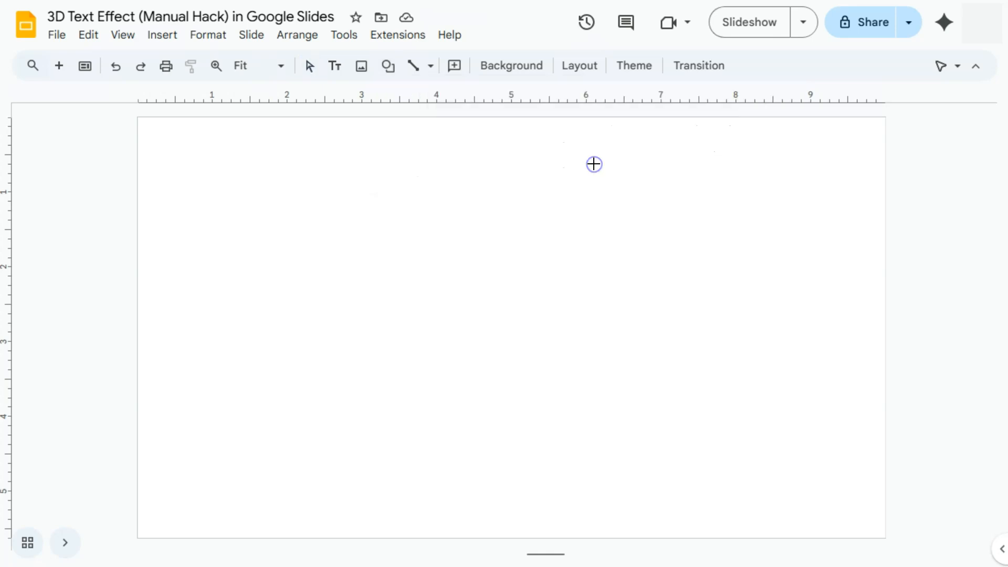
left_click_drag(175, 159, 830, 512)
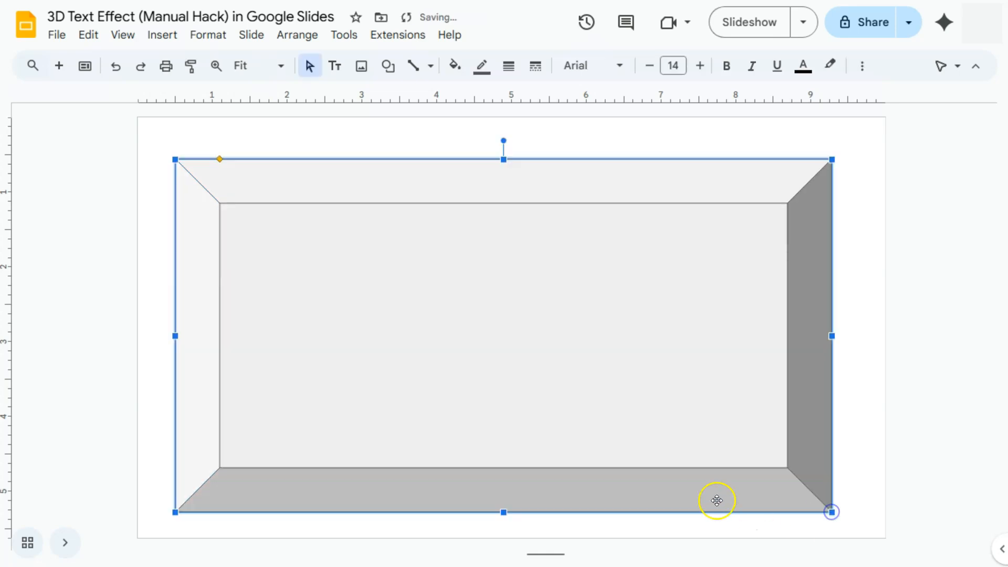
mouse_move(642, 381)
left_mouse_down()
mouse_move(628, 365)
mouse_move(630, 381)
mouse_move(637, 372)
left_mouse_up()
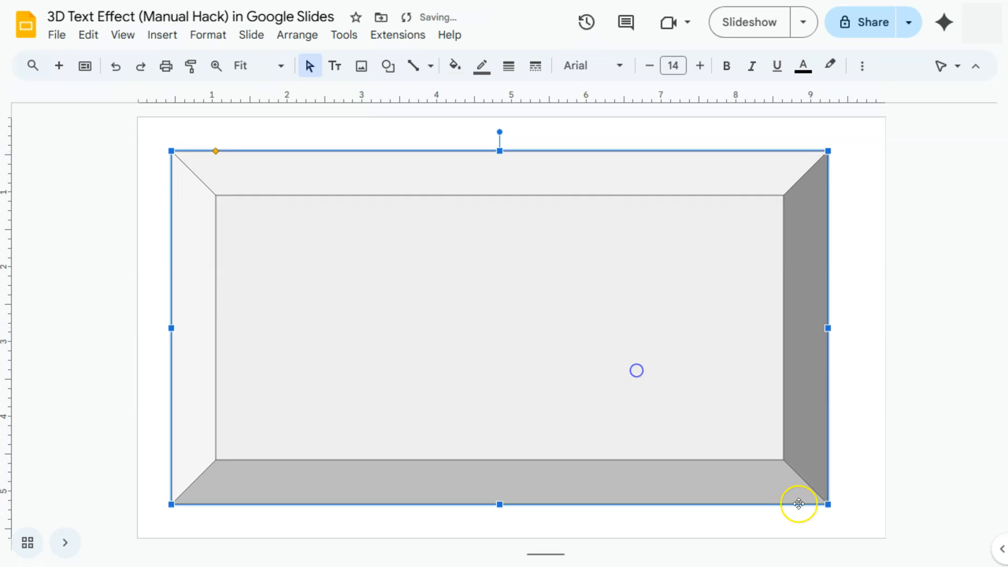
left_click_drag(833, 504, 853, 512)
Make the bevel shape's border transparent and fill the shape with solid medium gray
left_click(482, 65)
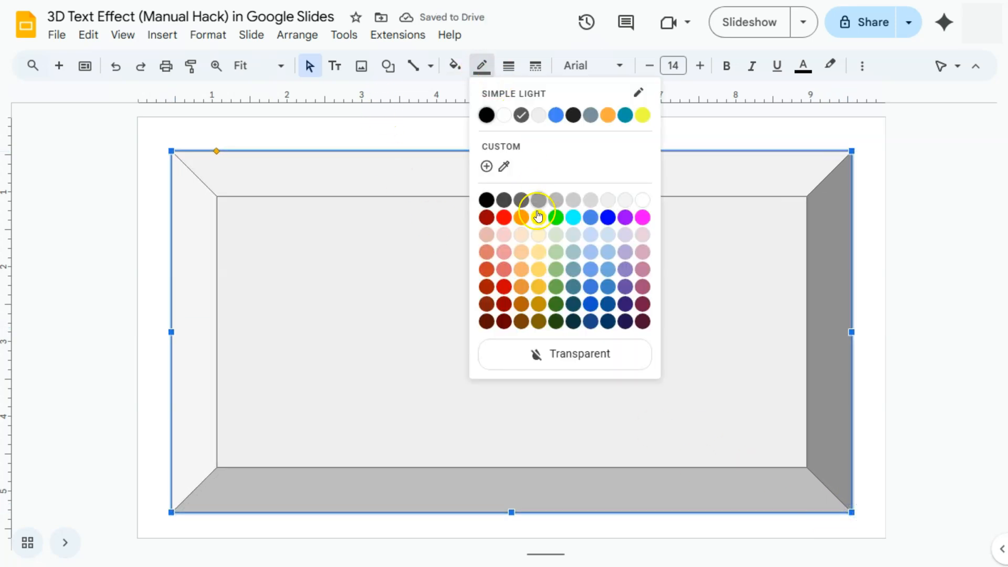
left_click(559, 355)
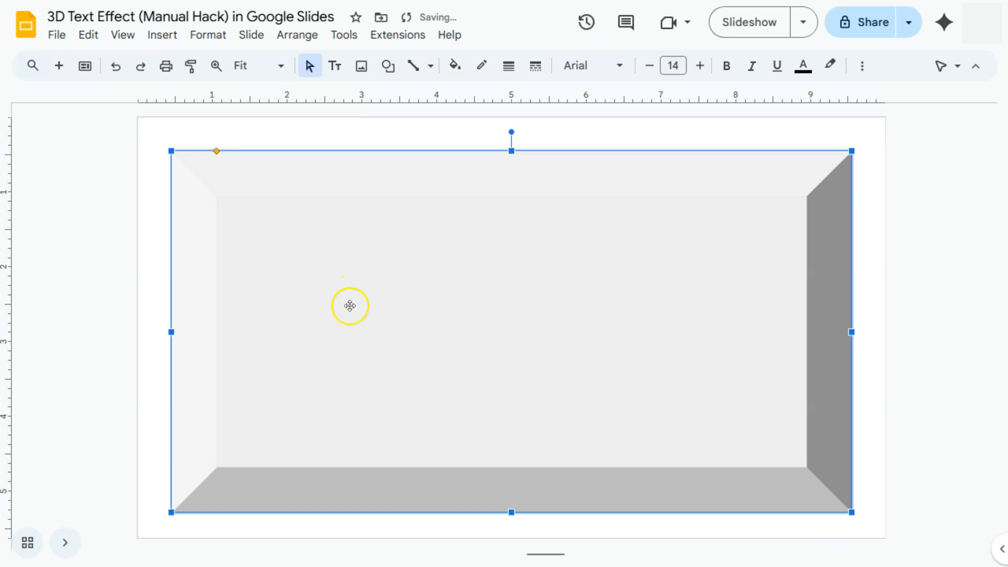
left_click(455, 66)
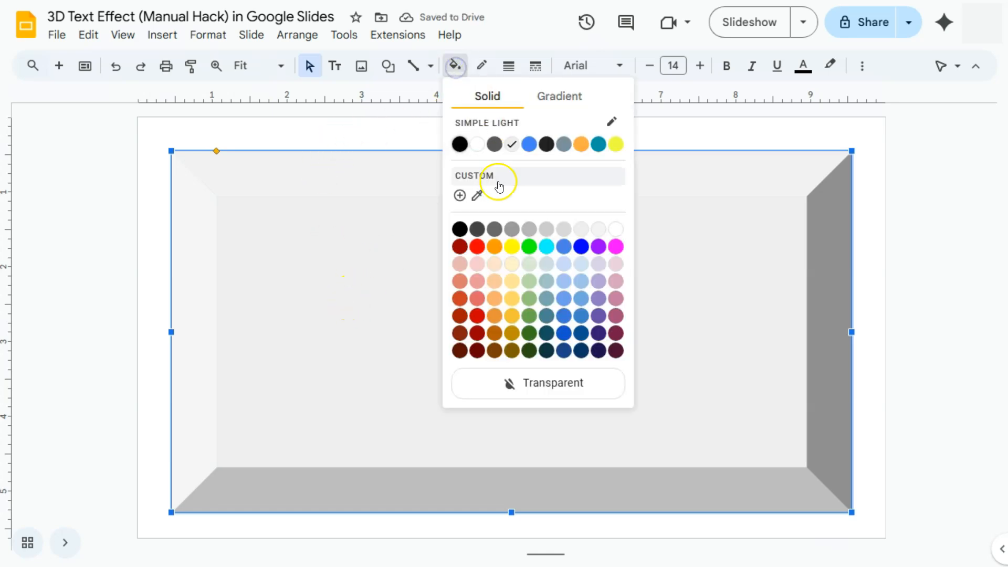
left_click(512, 228)
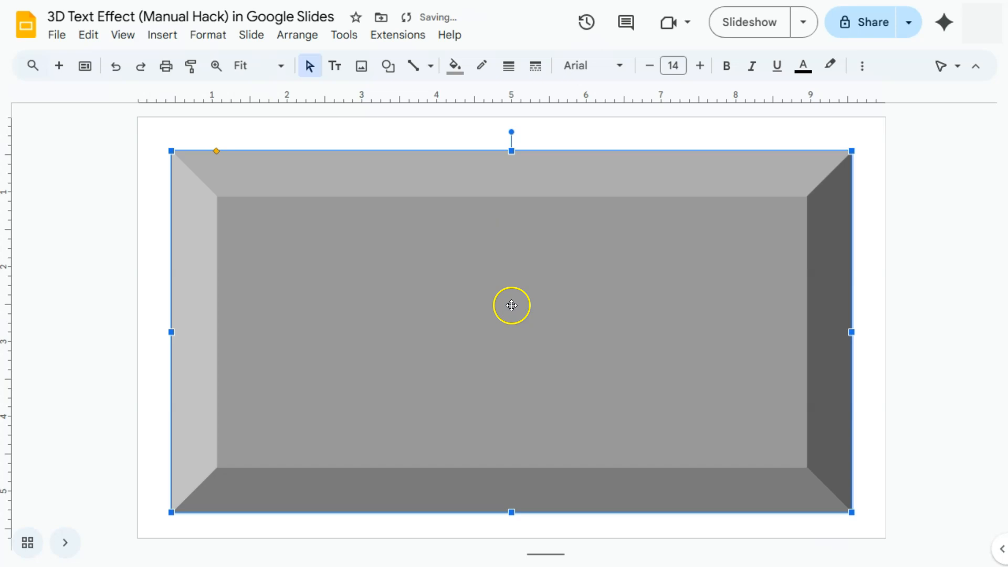
Move the gray bevel shape up slightly to centre it vertically on the slide
left_click(890, 297)
mouse_move(685, 352)
left_mouse_down()
mouse_move(678, 346)
mouse_move(686, 349)
left_mouse_up()
left_click(924, 356)
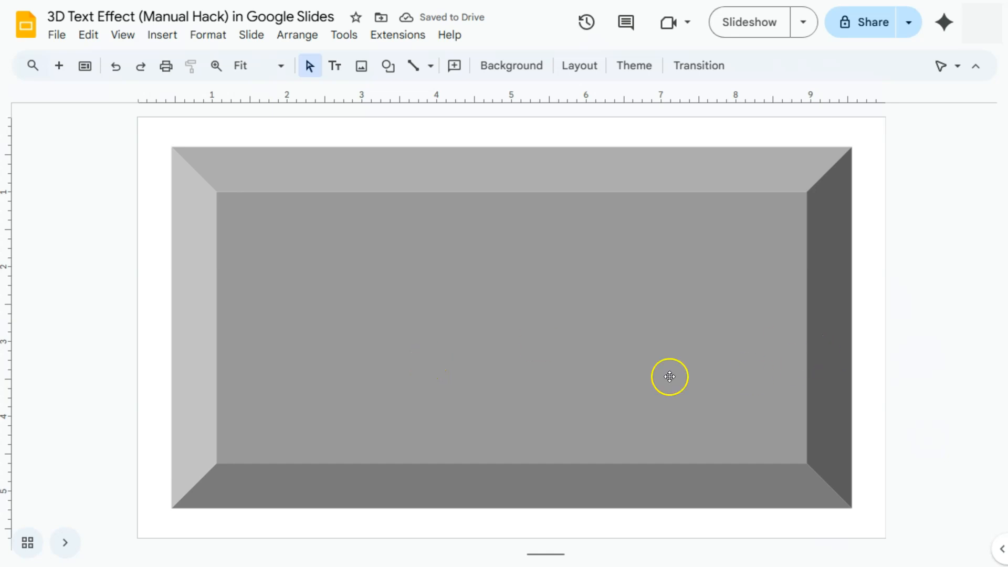
left_click(492, 314)
left_click(492, 313)
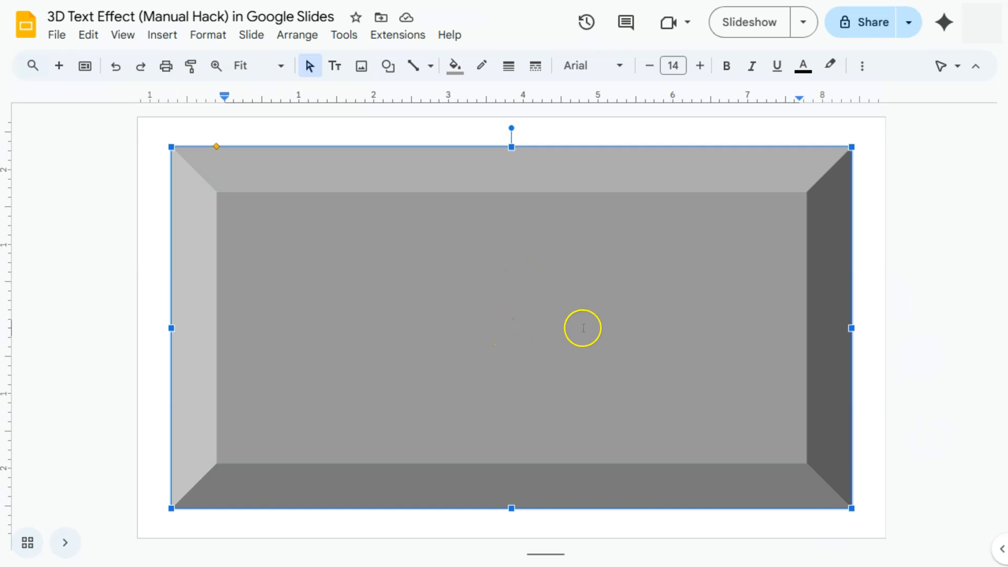
left_click(941, 255)
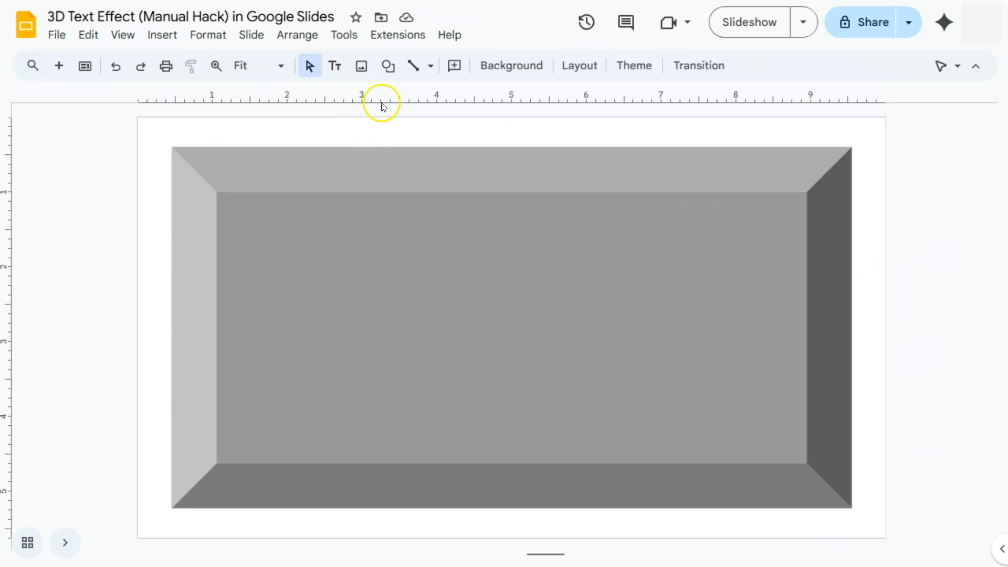
Add a text box about 5.7 by 2.5 inches in the middle of the bevel face containing "PRESS HERE"
left_click(335, 65)
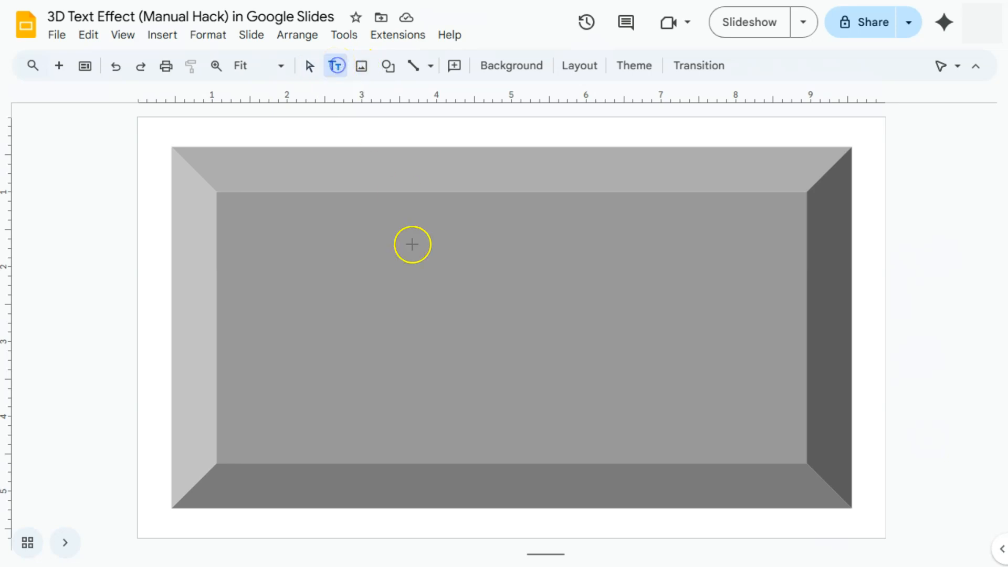
left_click_drag(300, 233, 730, 419)
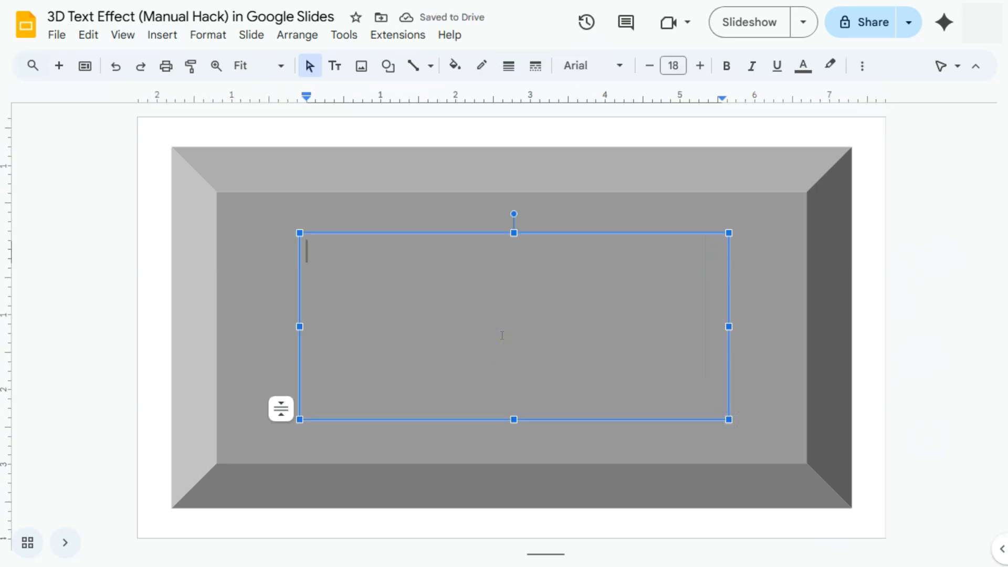
type("PRESS HERE")
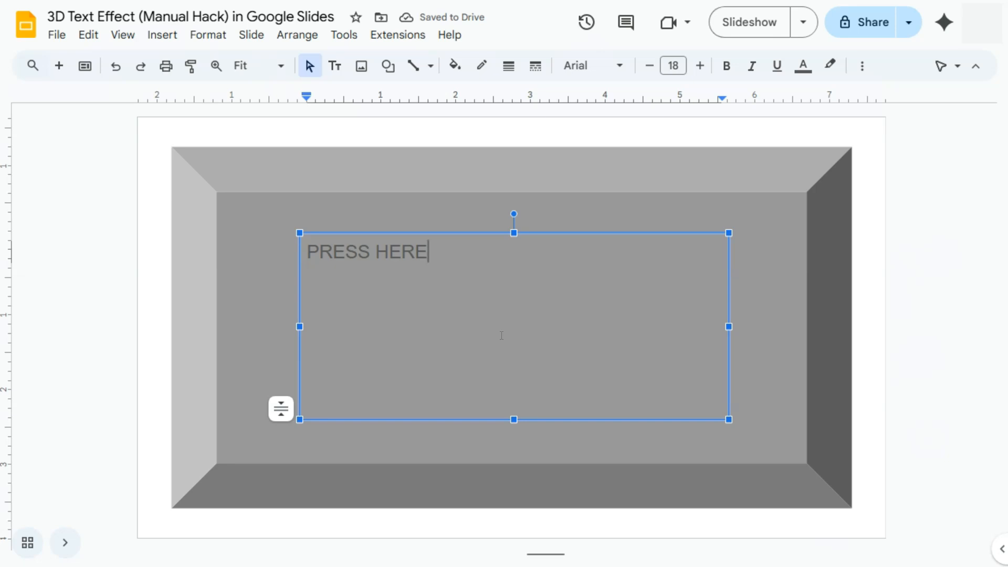
left_click(746, 334)
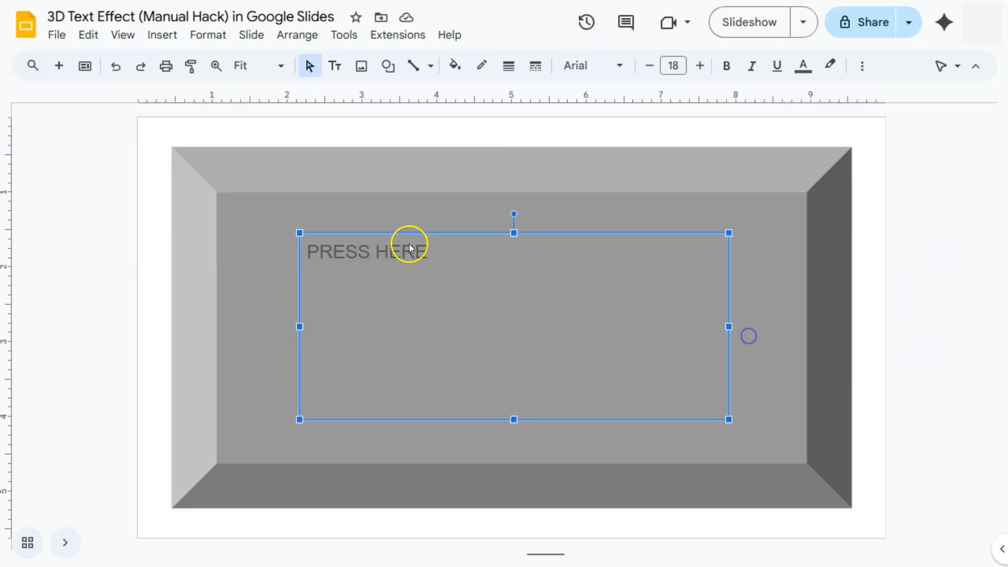
Align the PRESS HERE text to the horizontal centre and vertical middle of its box
left_click(863, 67)
left_click(523, 98)
left_click(549, 122)
left_click(527, 97)
left_click(547, 144)
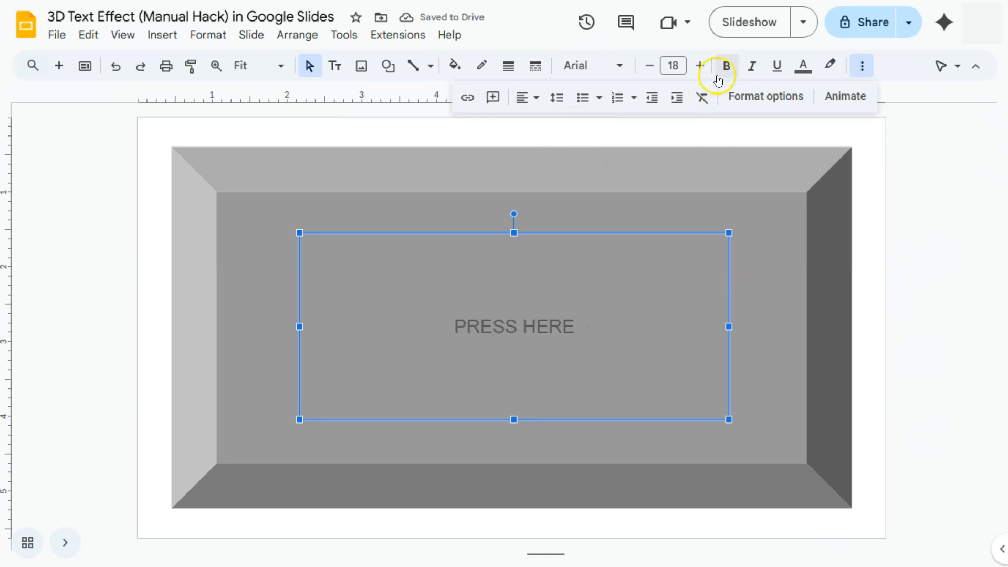
Set the PRESS HERE text to Zilla Slab Bold at font size 75
left_click(619, 64)
mouse_move(604, 221)
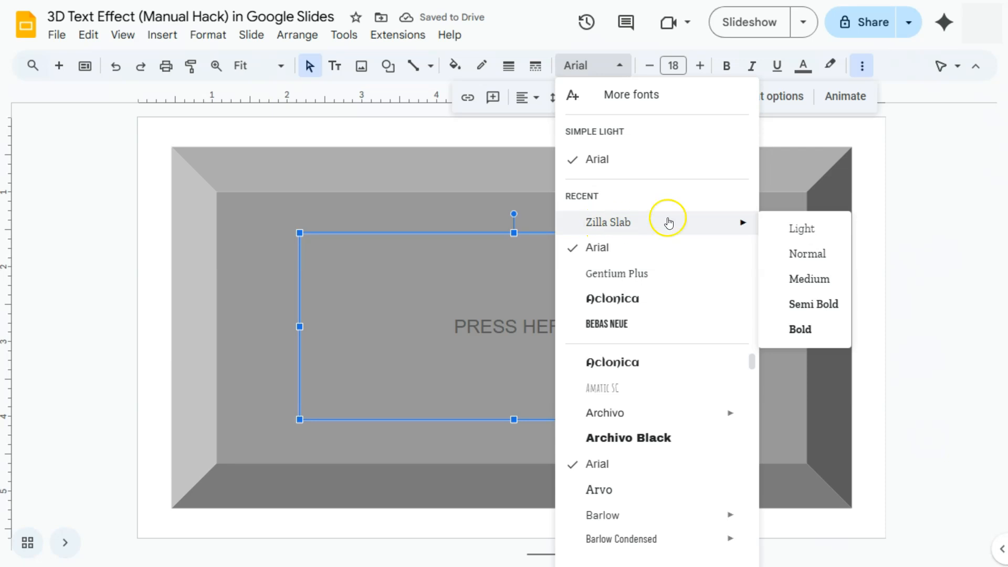
left_click(800, 329)
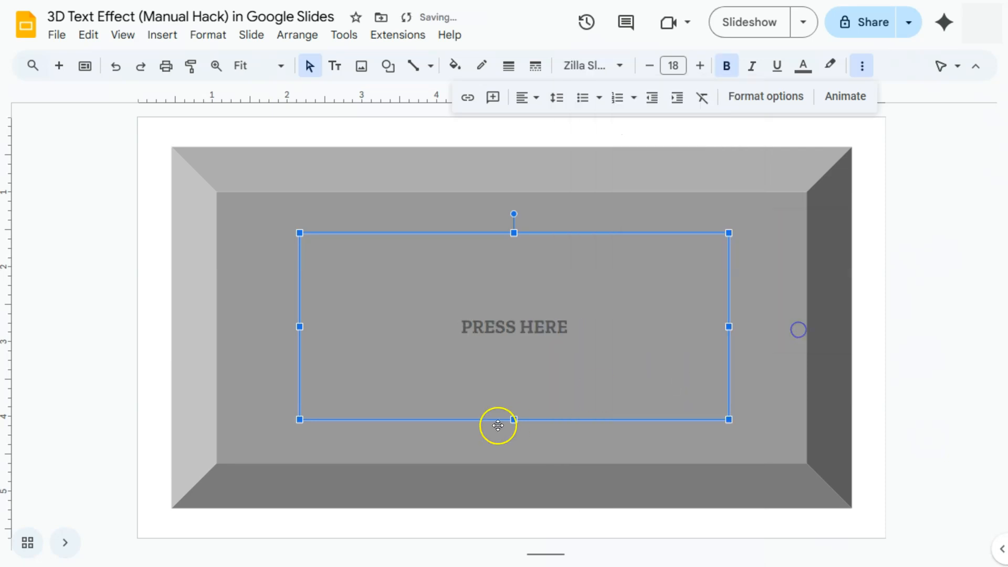
left_click(684, 65)
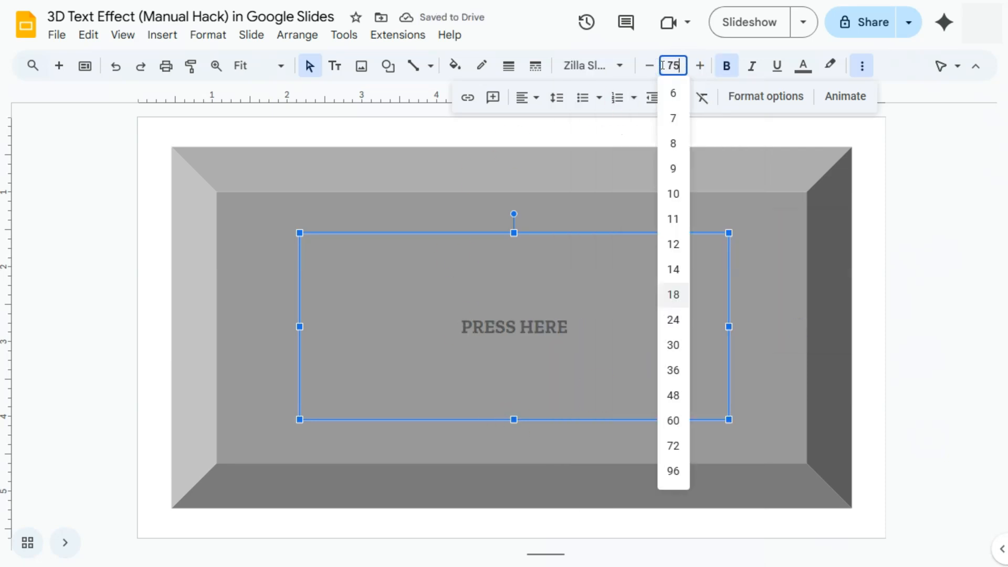
type("75")
key("Return")
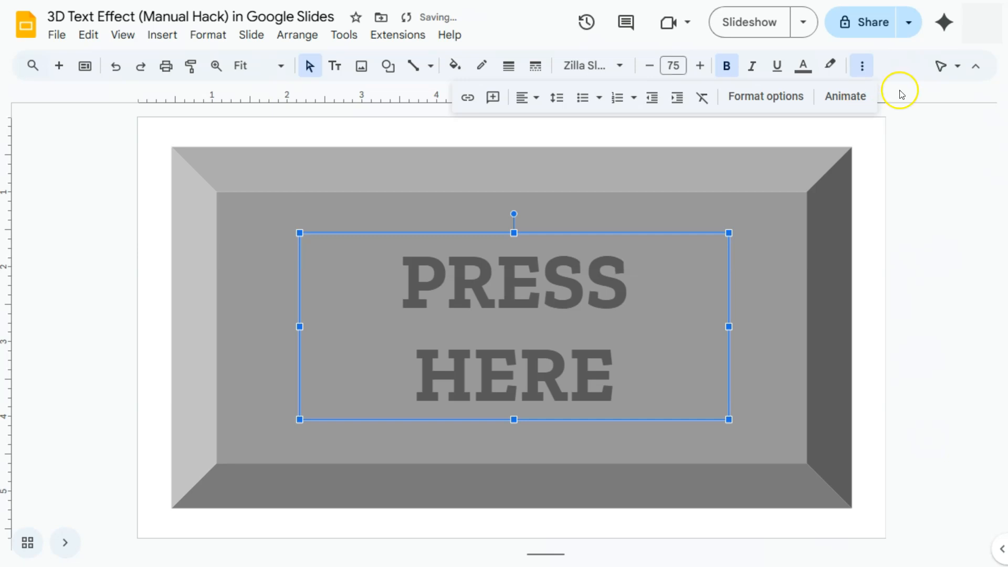
Change the color of the PRESS HERE text to white
left_click(803, 66)
left_click(823, 116)
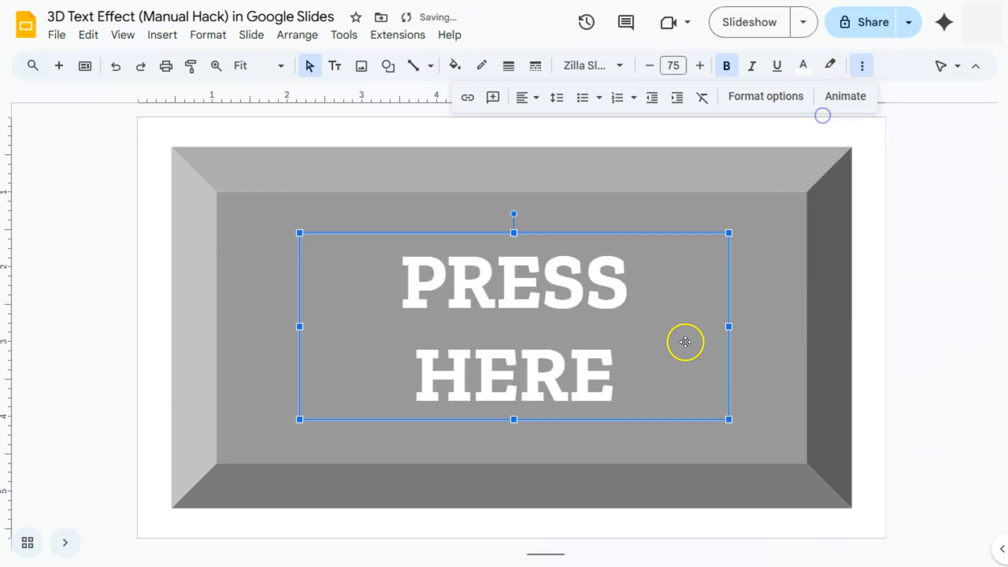
left_click(913, 329)
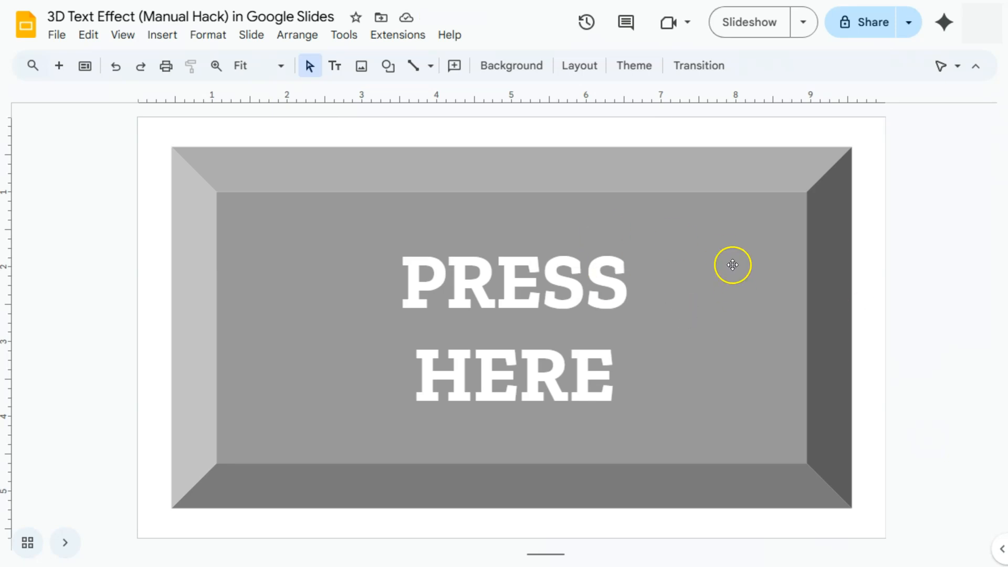
Widen the text box to about 6.6 inches so PRESS HERE fits on one line, and centre it on the bevel shape
left_click(594, 296)
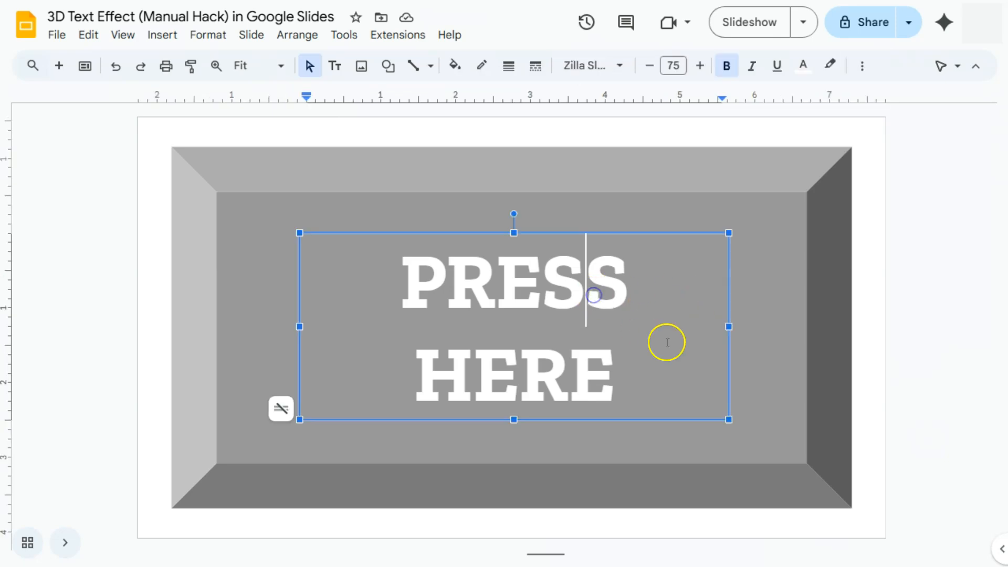
left_click_drag(729, 326, 793, 327)
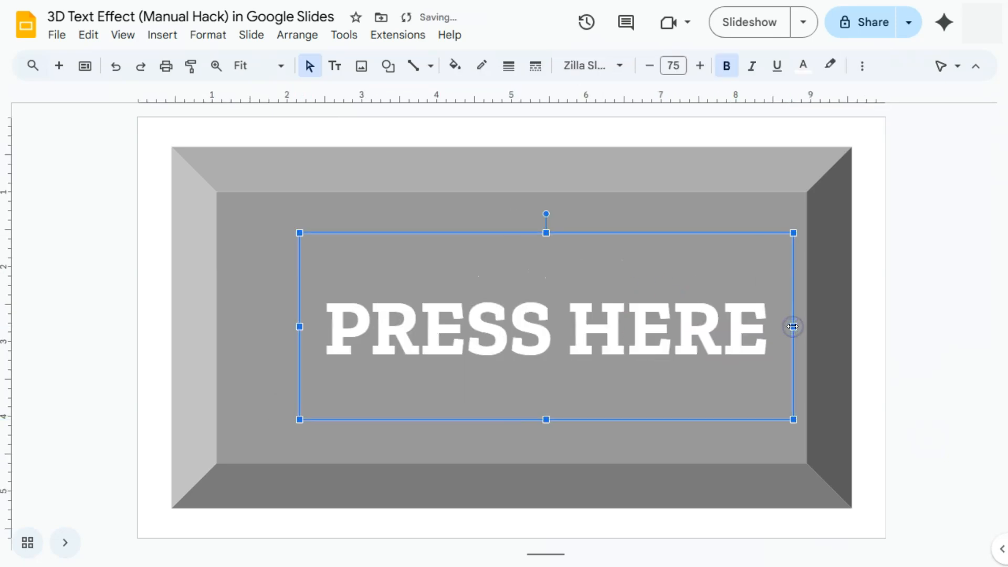
left_click_drag(704, 231, 669, 231)
left_click(886, 346)
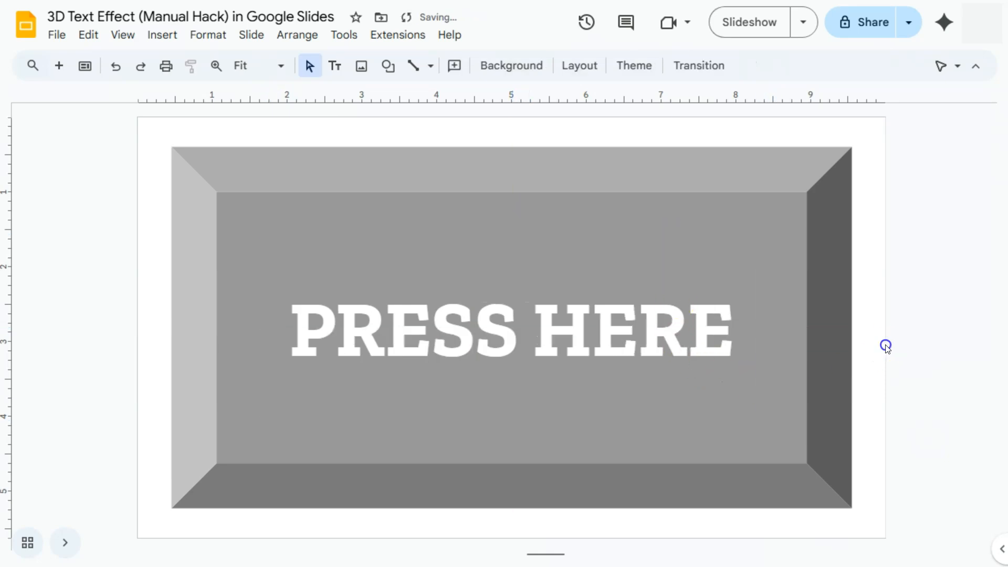
Turn on the drop shadow for the PRESS HERE text box in its format options
left_click(666, 315)
left_click(635, 233)
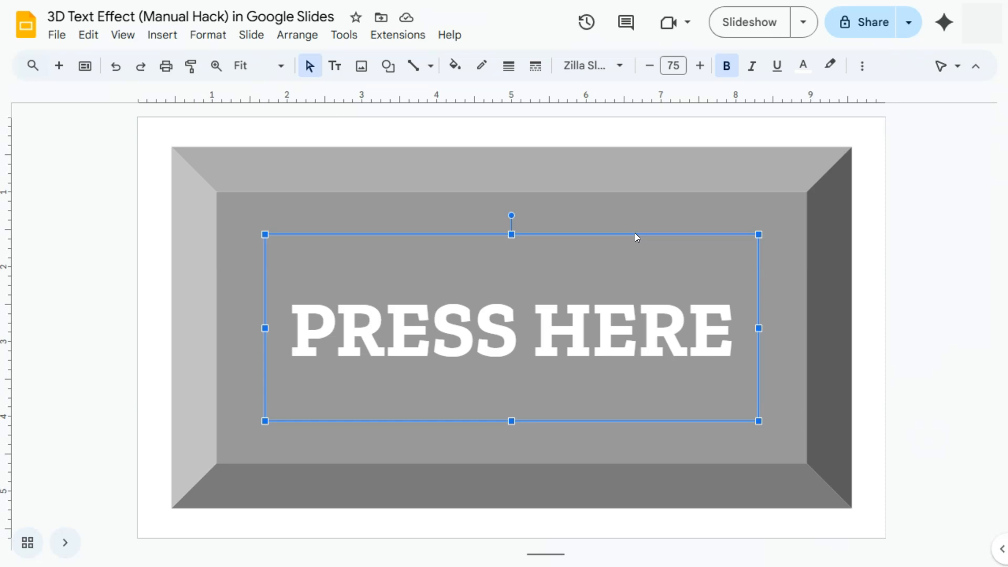
left_click(862, 67)
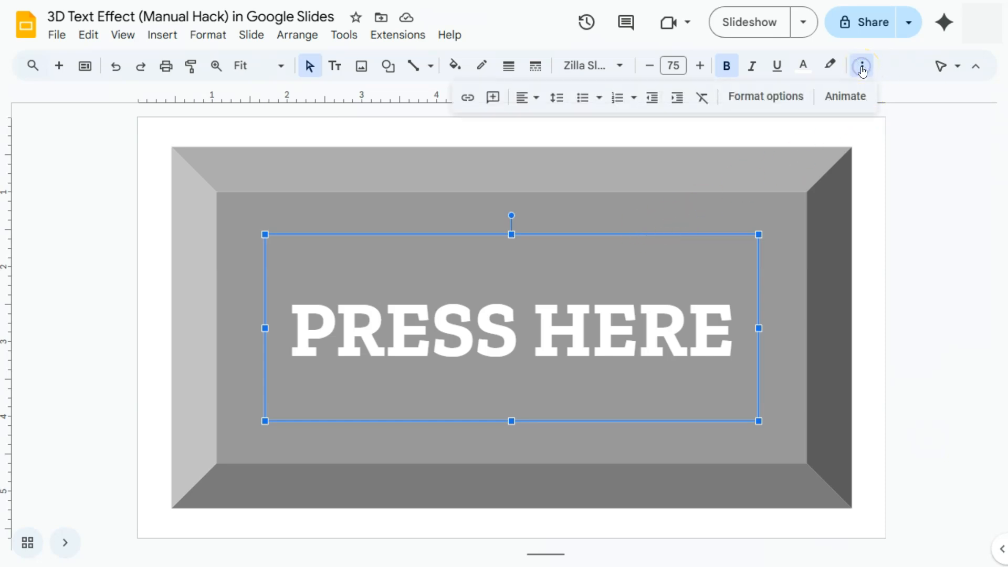
left_click(768, 97)
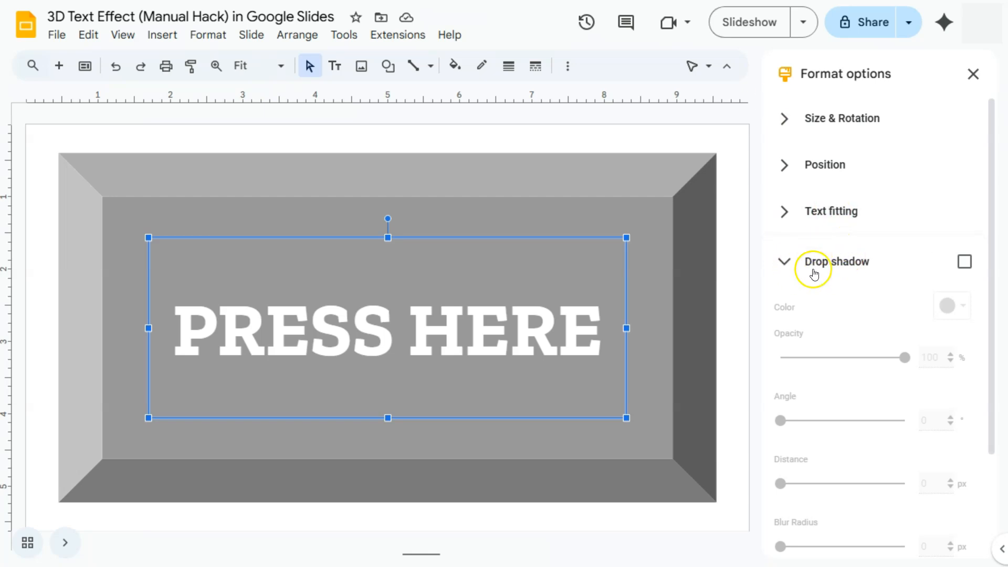
left_click(965, 262)
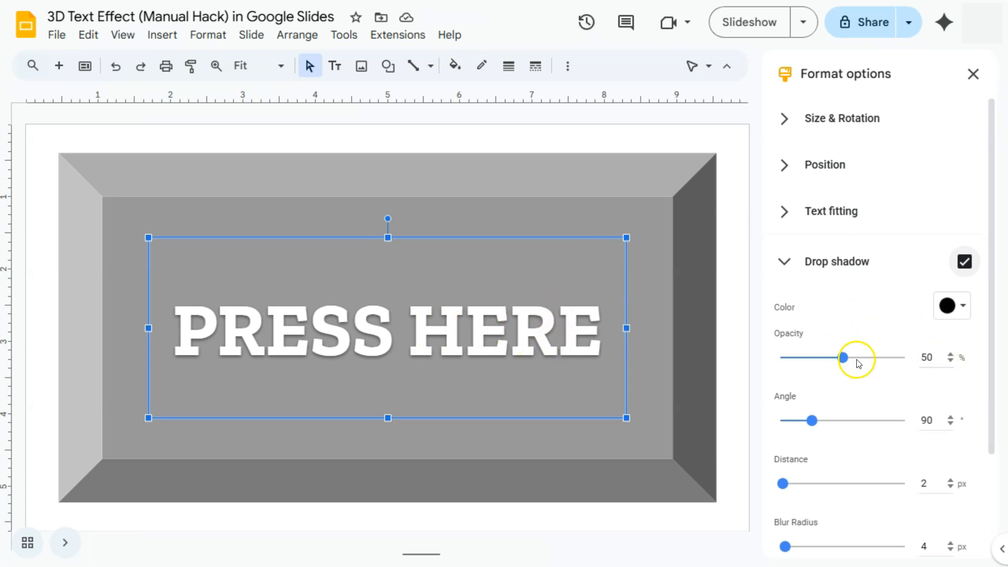
Set the text's drop shadow opacity to 100% and its angle to 60°
scroll(857, 364, "down", 2)
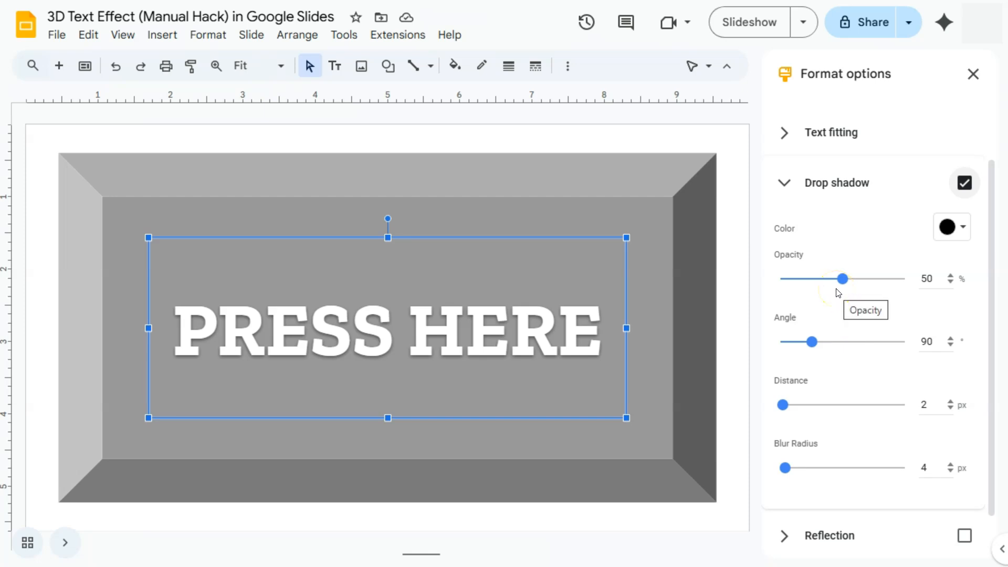
left_click_drag(843, 279, 911, 278)
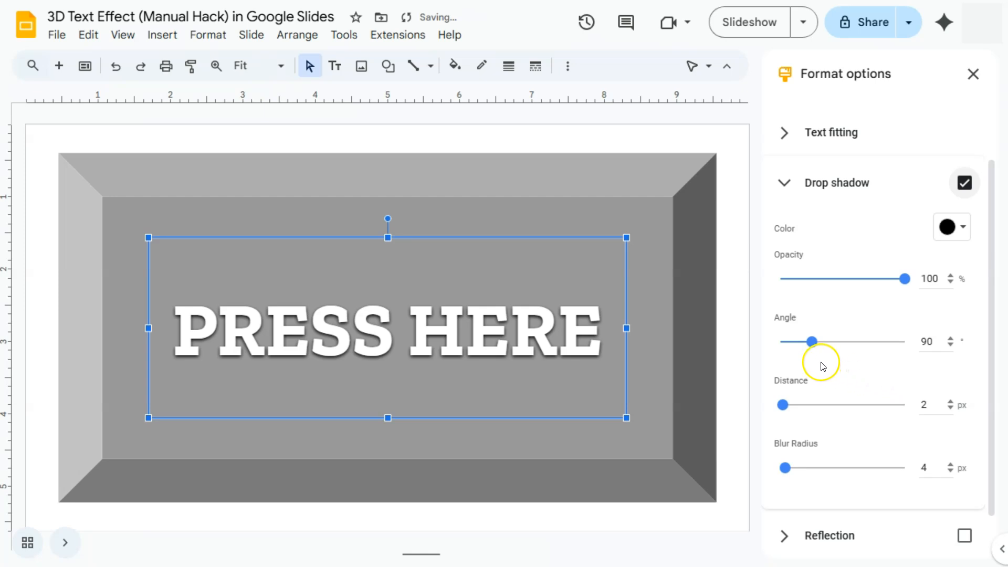
left_click_drag(813, 342, 802, 294)
left_click(951, 288)
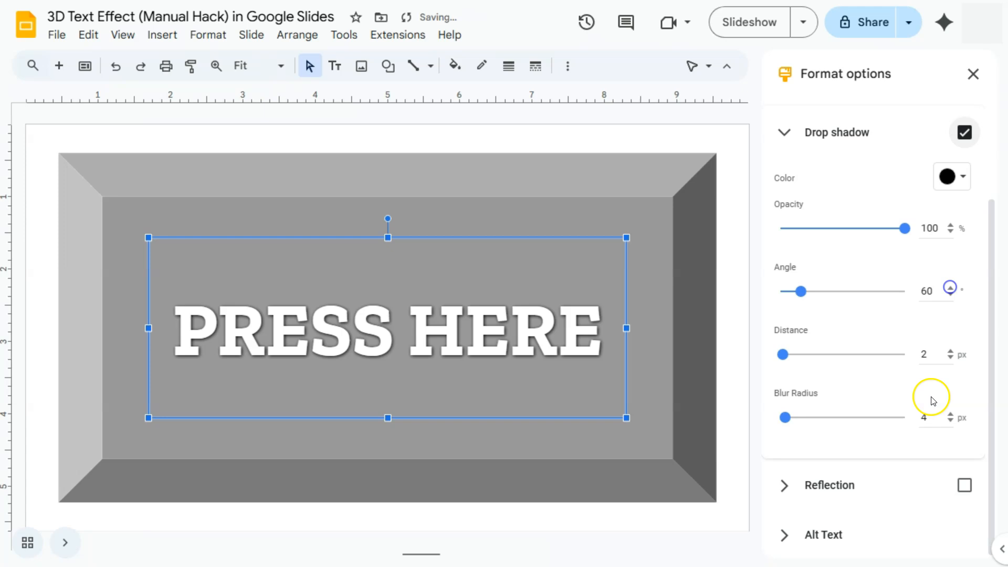
Increase the text's drop shadow distance to 10 px
left_click(950, 351)
left_click(950, 351)
left_click(950, 352)
left_click(951, 351)
left_click(951, 352)
left_click(951, 351)
left_click(950, 351)
left_click(950, 351)
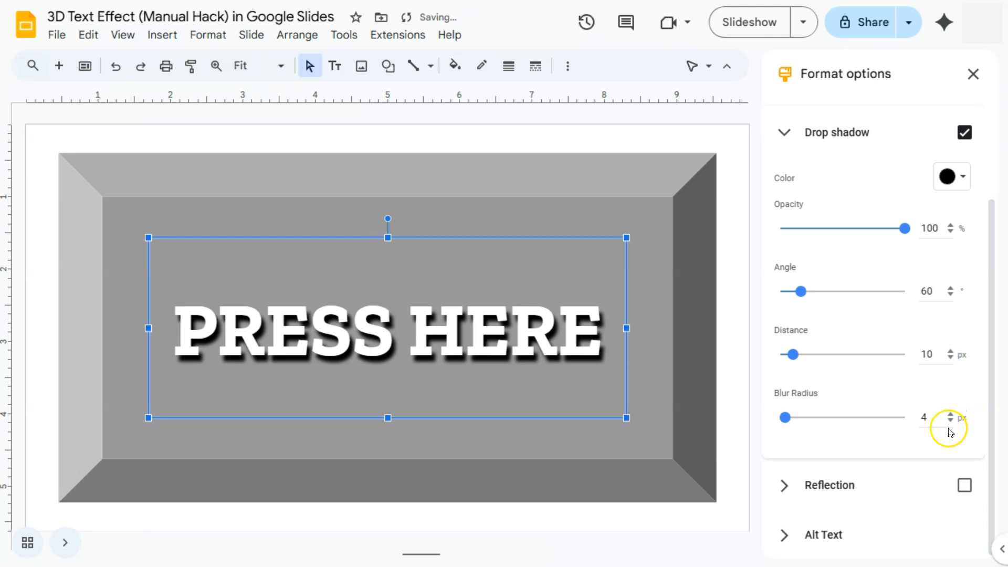
Set the text's drop shadow blur radius to 6 px, close the format options and deselect the text box
left_click(951, 414)
left_click(951, 414)
left_click(473, 483)
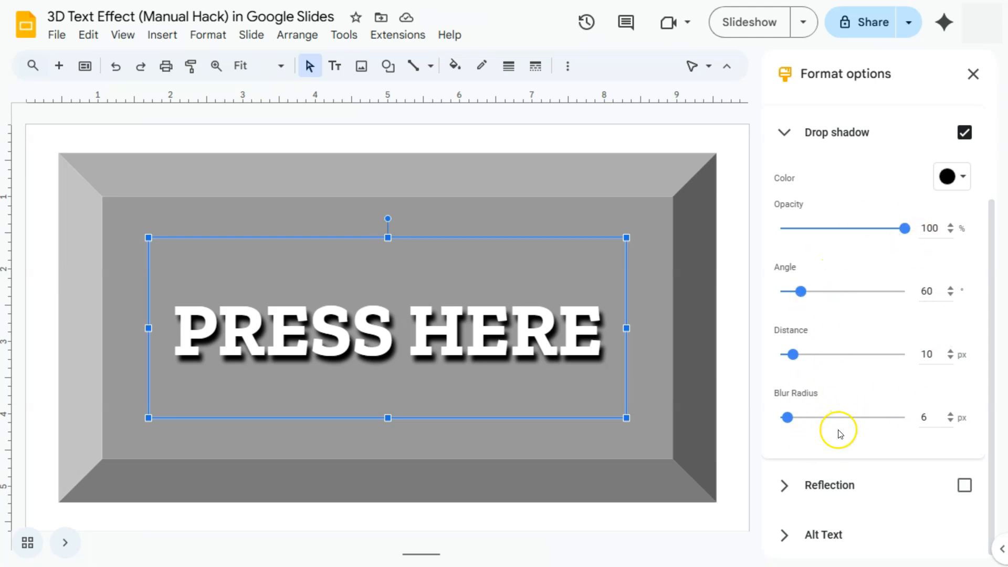
left_click(786, 135)
left_click(973, 74)
left_click(880, 137)
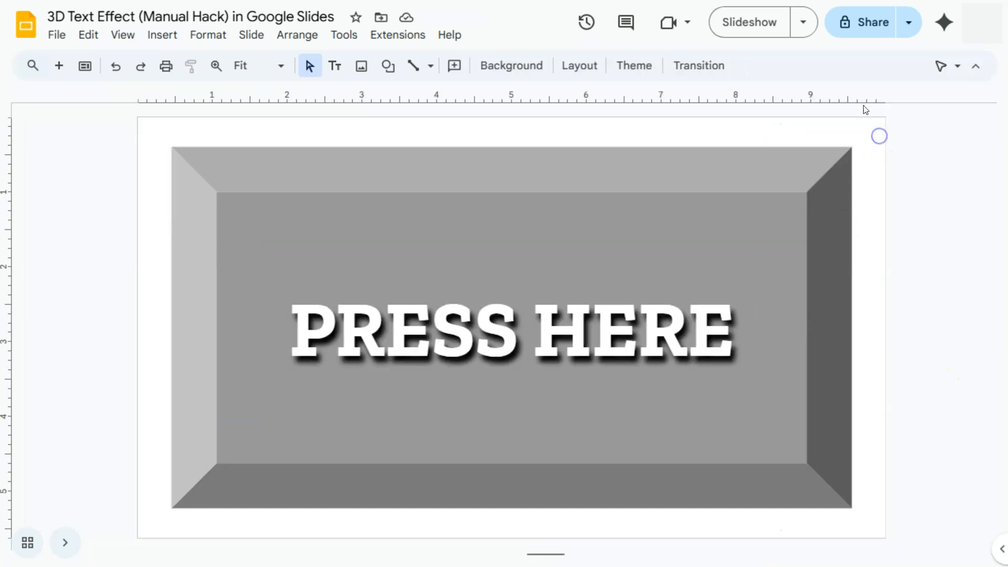
Change the slide background to solid black
left_click(517, 69)
left_click(619, 242)
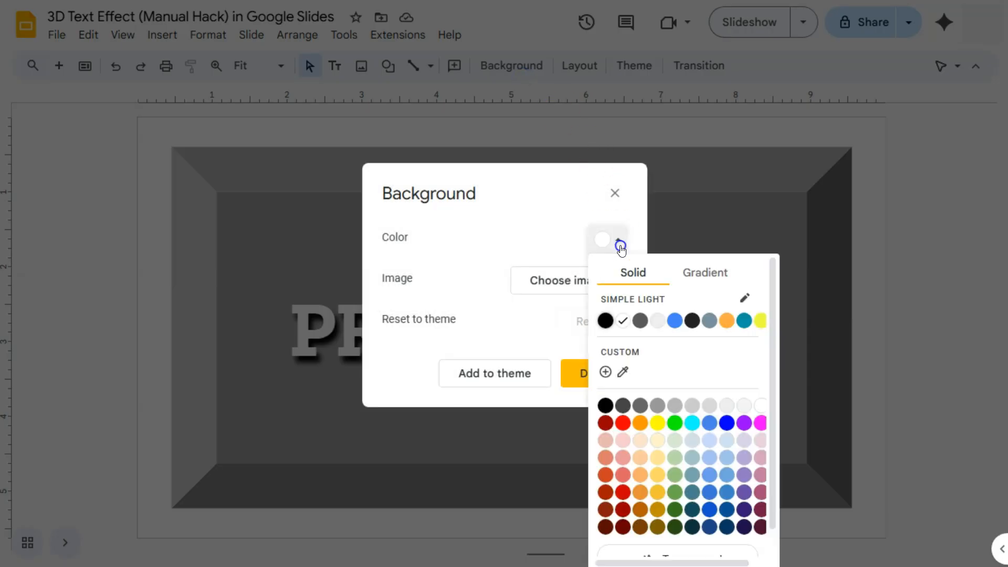
left_click(604, 327)
left_click(899, 286)
Fill the bevel shape with a darker gray and deselect it
left_click(746, 217)
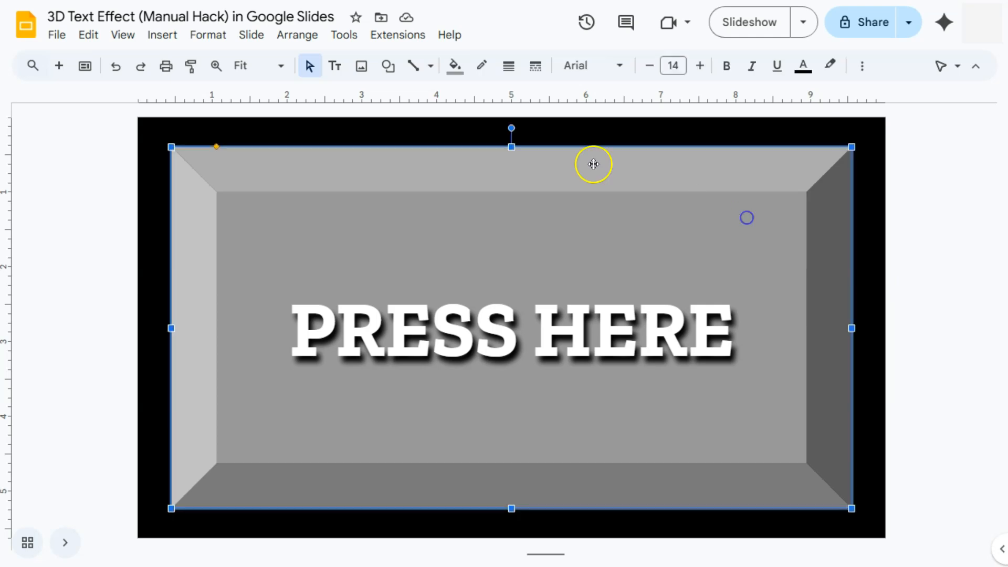
left_click(455, 65)
left_click(493, 229)
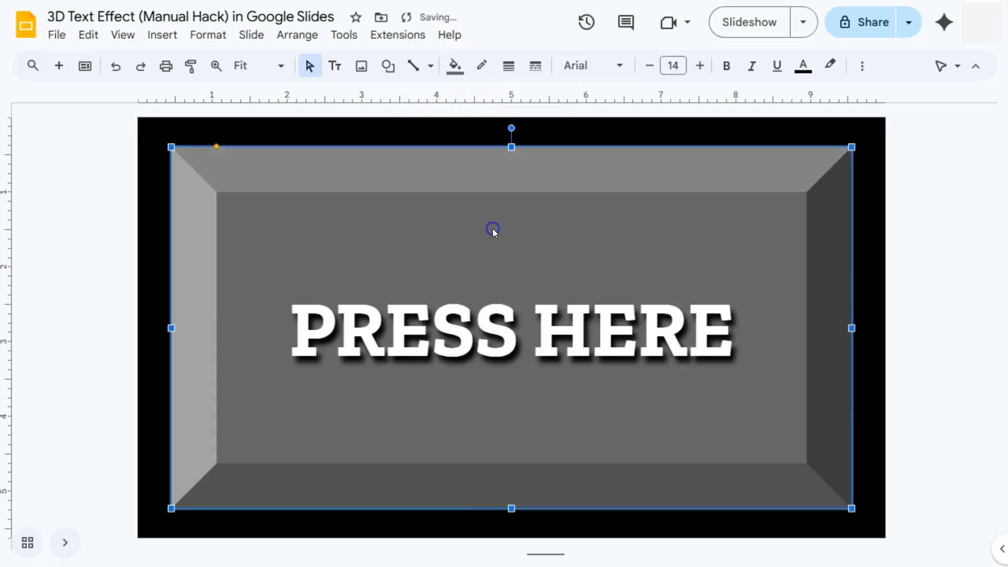
left_click(904, 287)
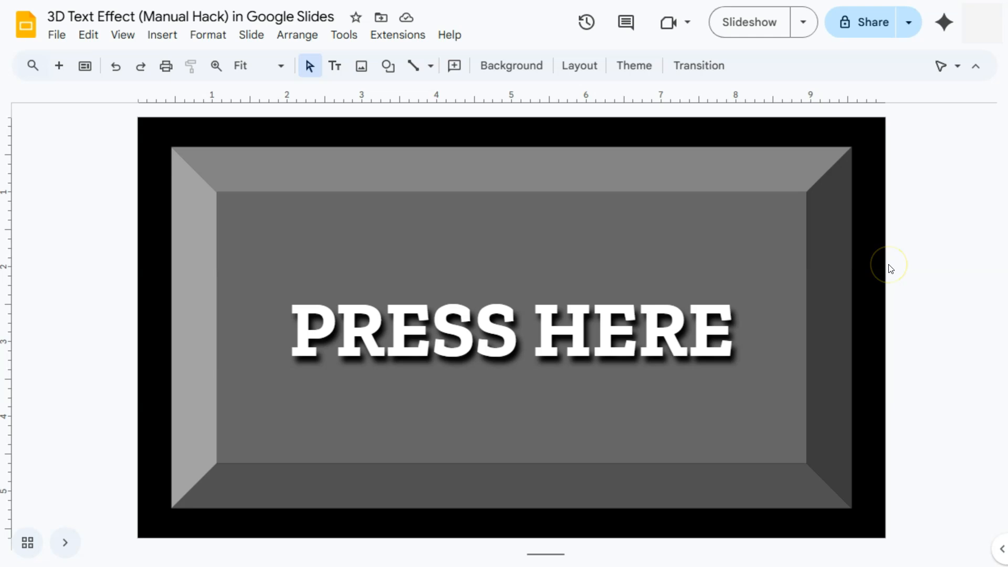
Insert word art reading PRESS HERE and place it directly below the existing text, aligned with its left edge
left_click(148, 35)
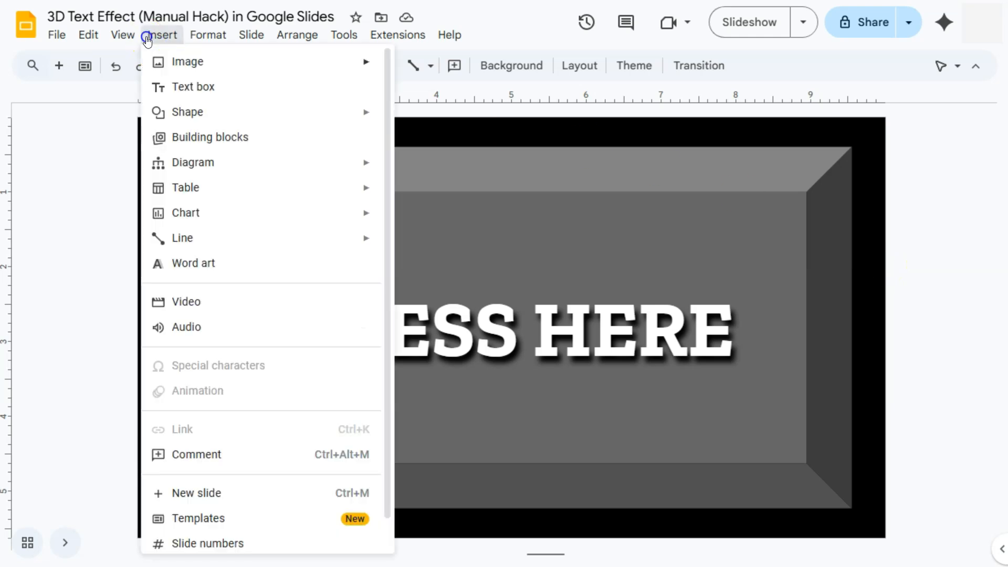
left_click(185, 263)
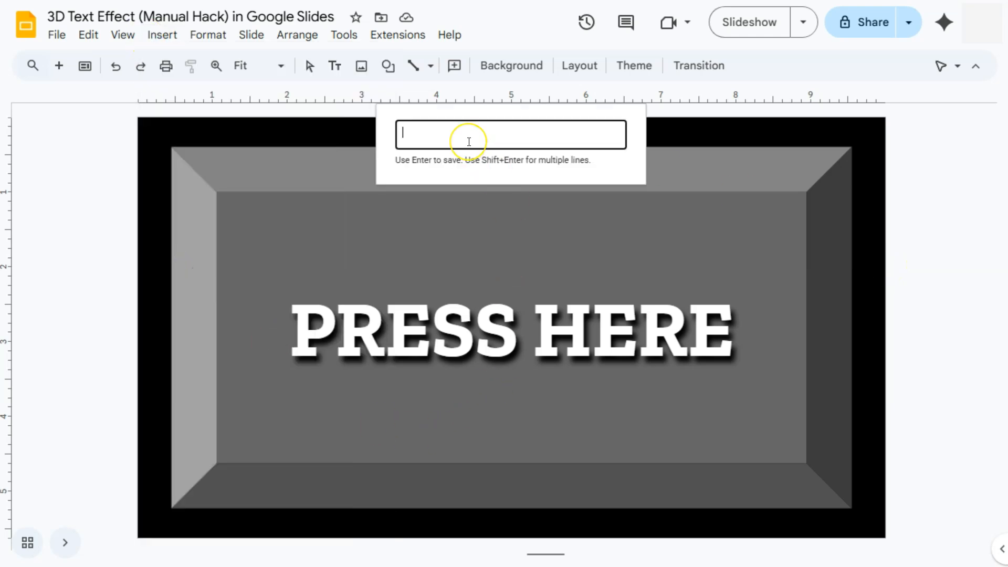
type("PRESS HERE")
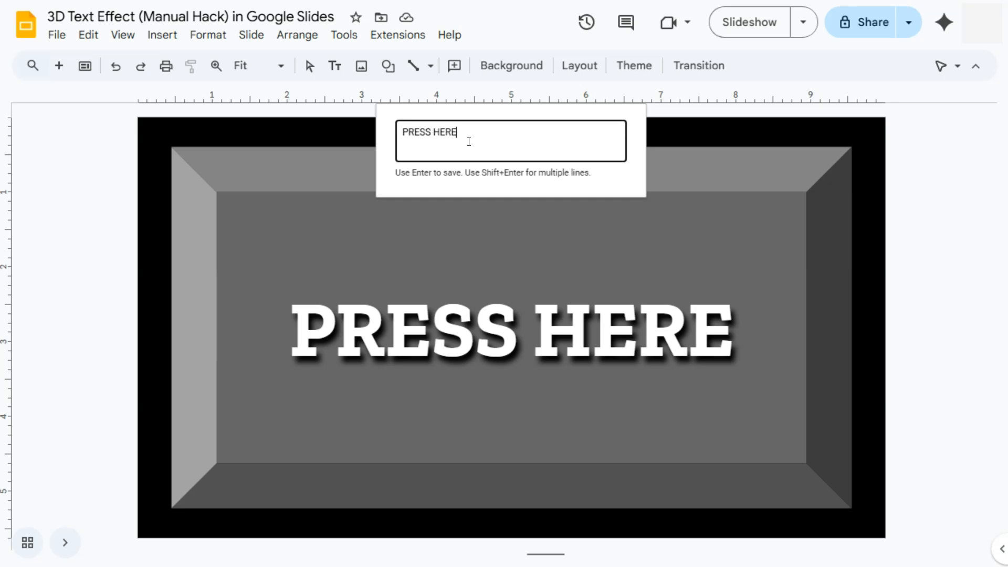
key("Return")
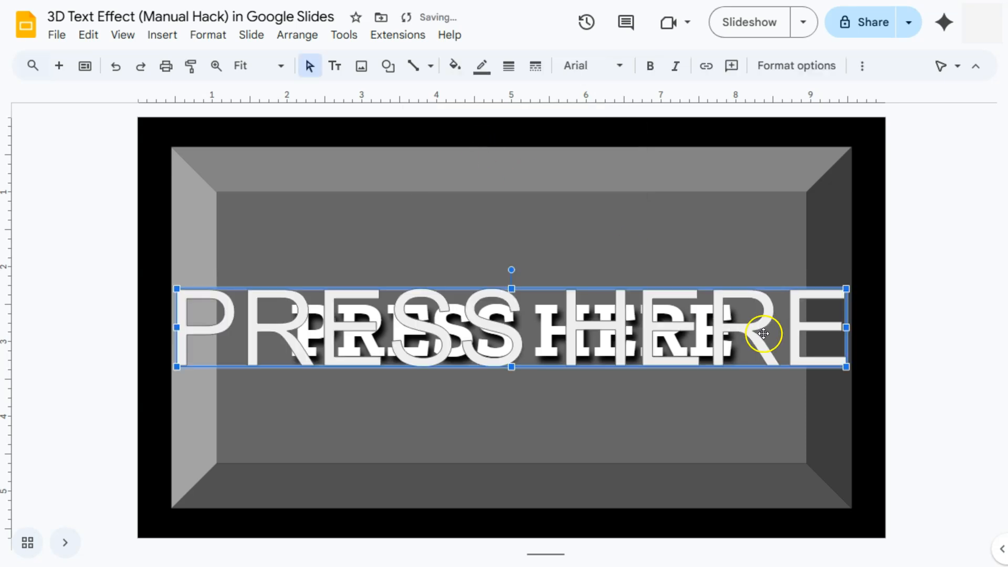
left_click_drag(779, 327, 834, 397)
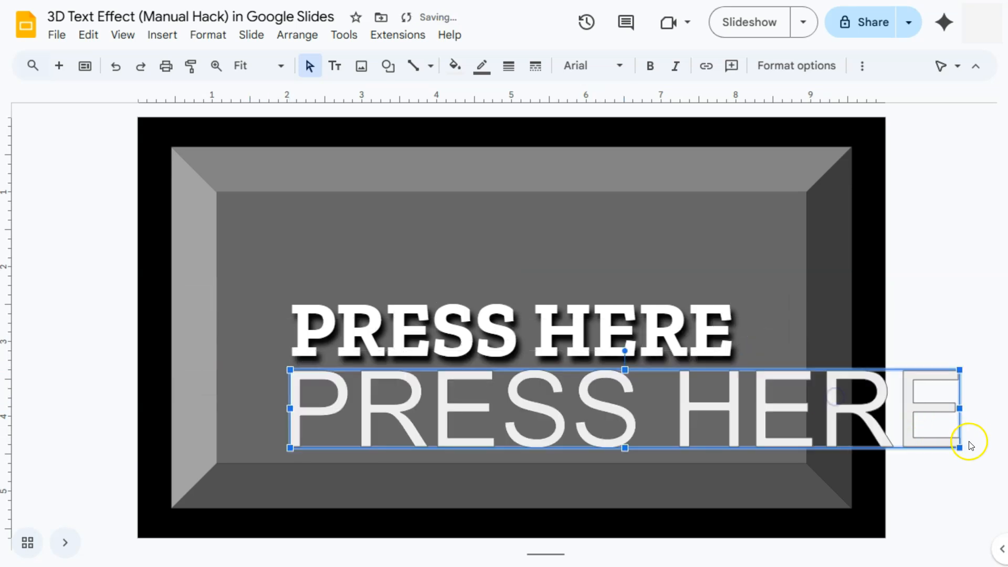
left_click_drag(766, 392, 734, 387)
Set the word art in bold Zilla Slab and widen it to match the width of the text above
left_click(590, 65)
left_click(608, 223)
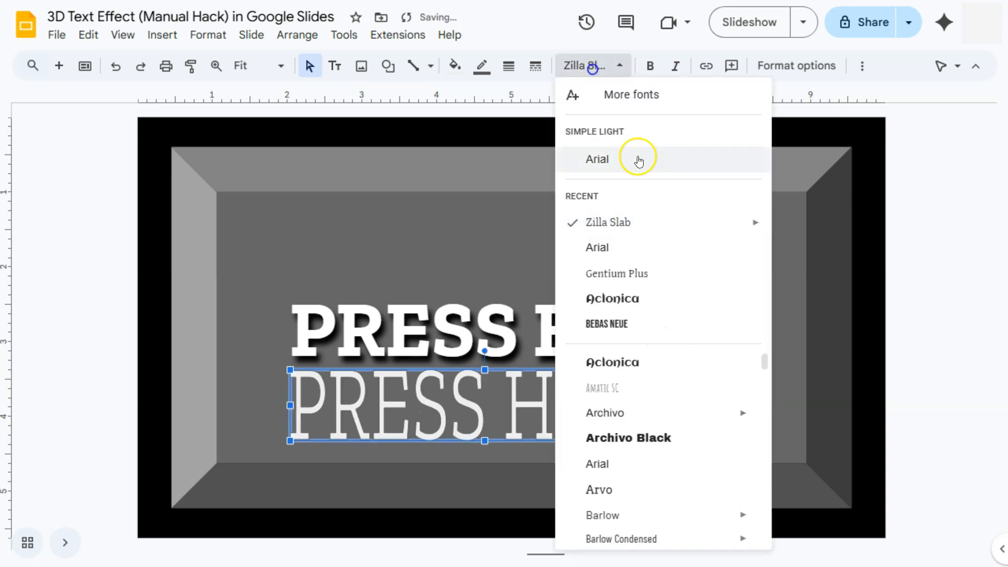
left_click_drag(689, 407, 733, 406)
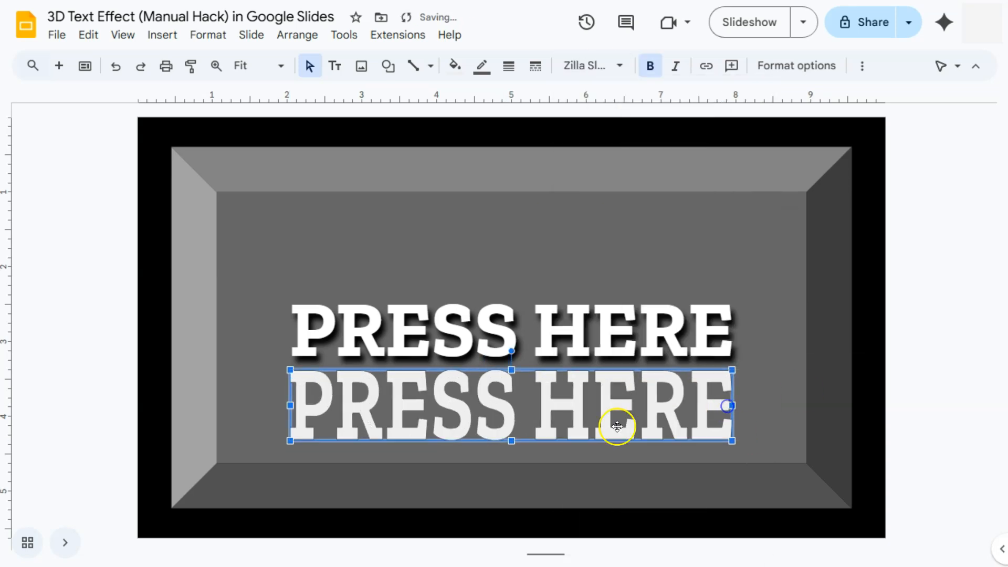
Make the word art's outline transparent and its fill white
left_click(482, 67)
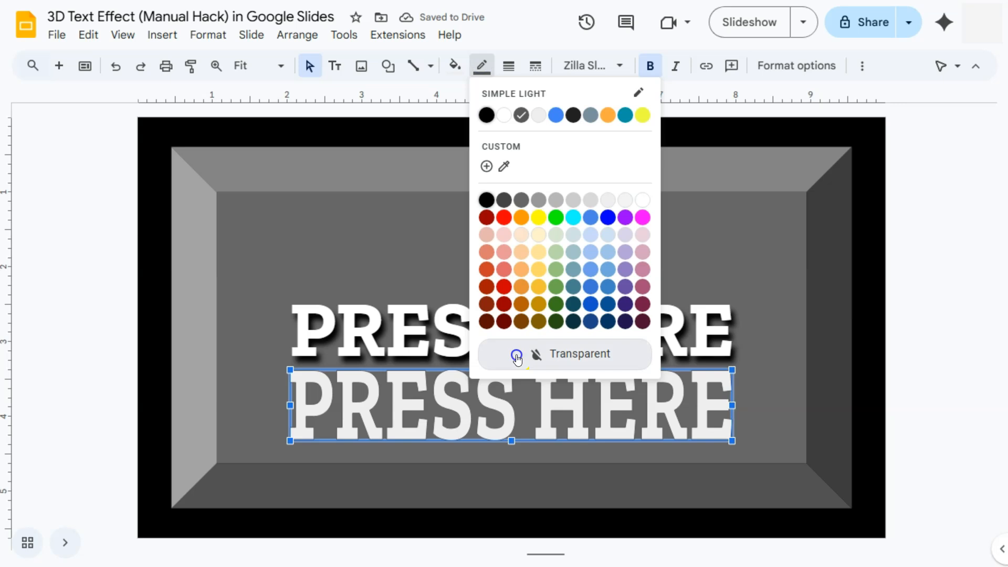
left_click(515, 355)
left_click(456, 66)
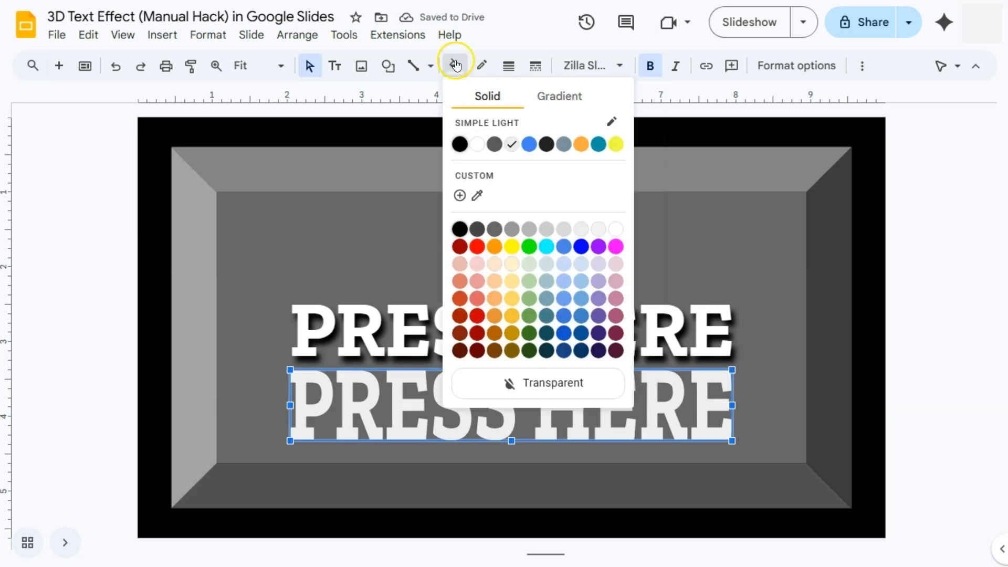
left_click(476, 145)
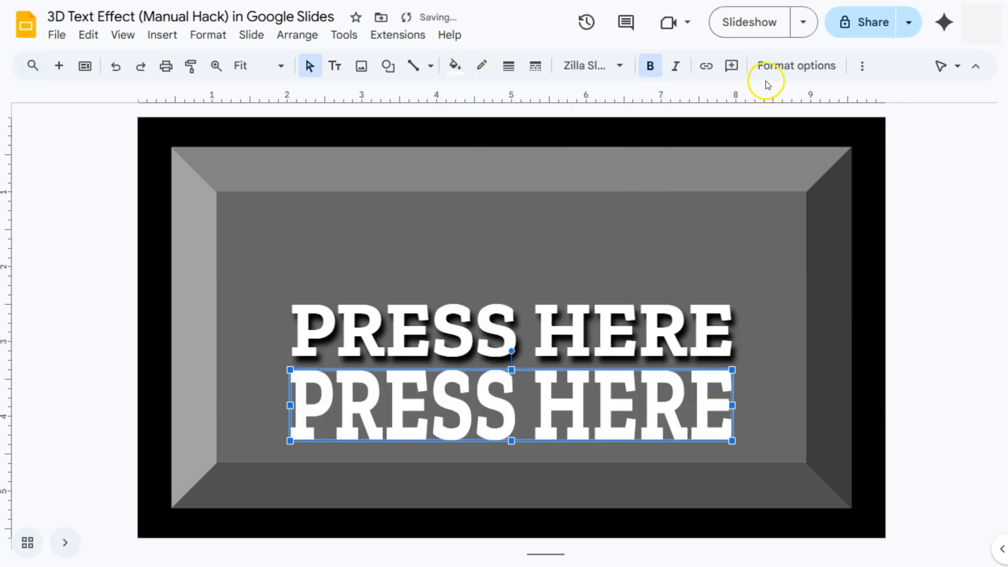
Turn on the word art's drop shadow and set its opacity to 100%
left_click(779, 71)
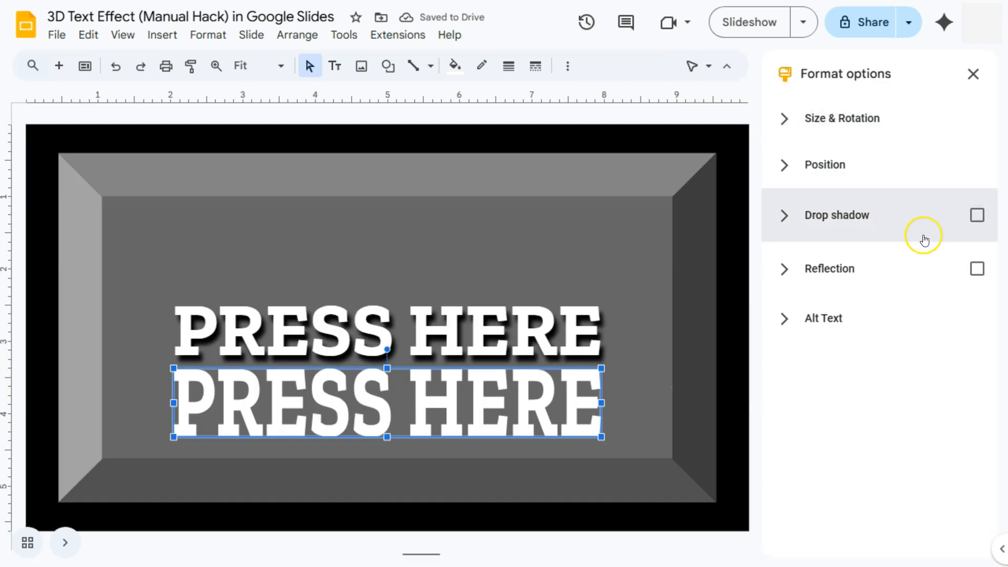
left_click(978, 220)
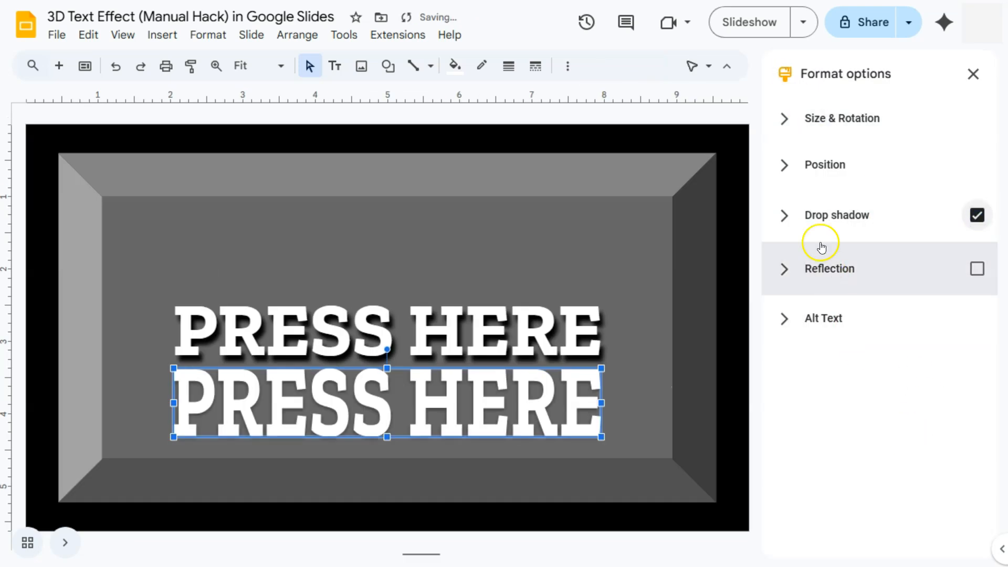
left_click(798, 215)
left_click_drag(844, 316, 906, 311)
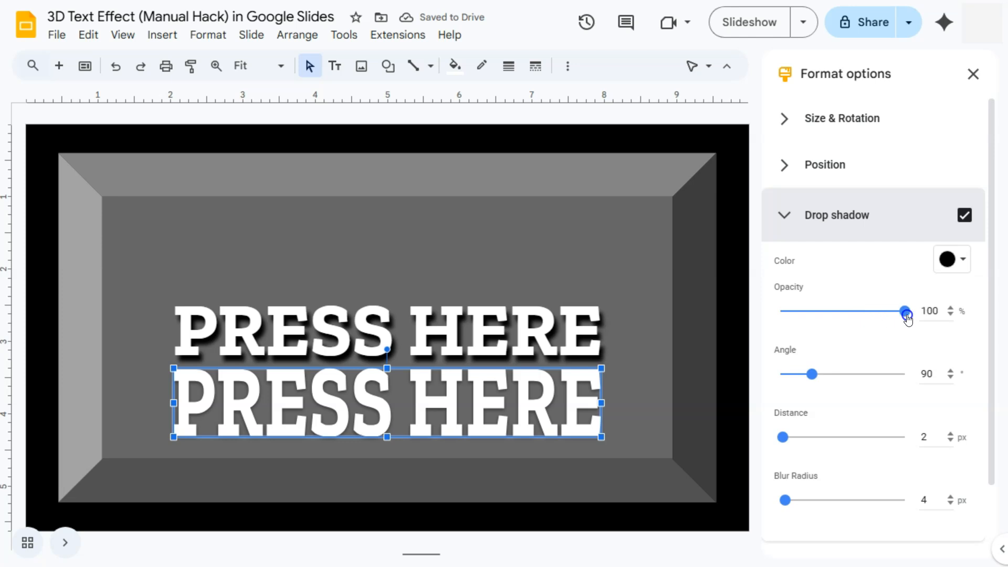
Lower the word art's shadow angle and raise its distance and blur radius to match the upper text's shadow
left_click(950, 378)
left_click(950, 378)
left_click(951, 378)
left_click(950, 379)
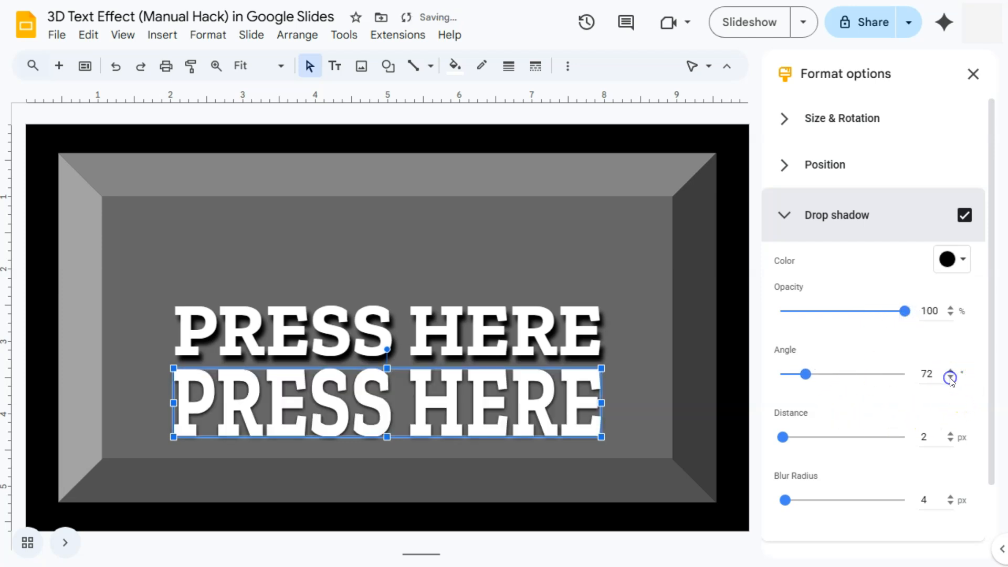
left_click(951, 434)
left_click(951, 498)
left_click(950, 497)
Reduce the word art's height to match the text above it, and move the upper text box up slightly
left_click_drag(388, 437, 389, 418)
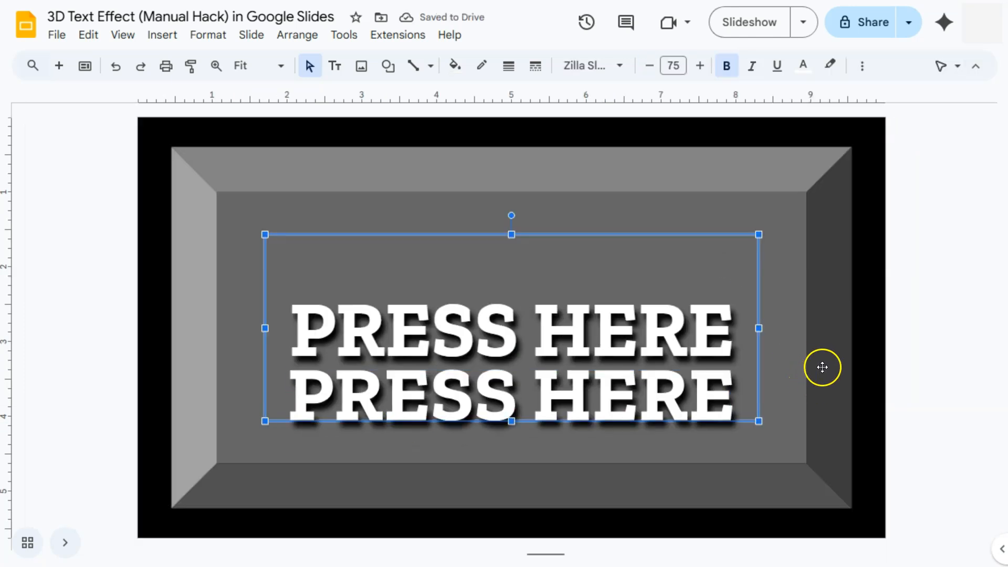
left_click(574, 322)
left_click_drag(637, 234, 641, 213)
left_click(617, 420)
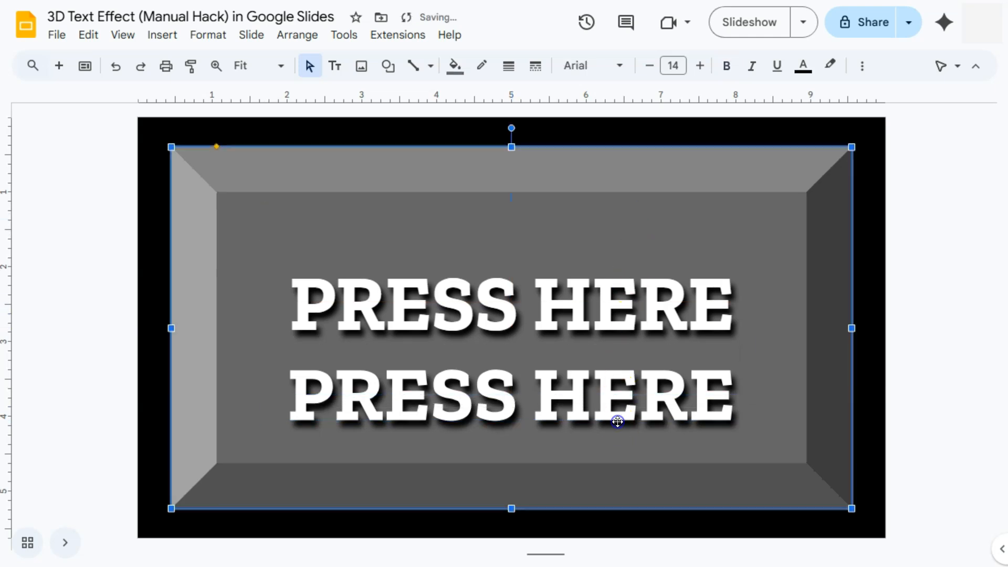
Move the word art up closer to the text above, keeping it horizontally centred on the bevel, and deselect it
left_click(644, 407)
left_click_drag(709, 393, 708, 372)
key("Escape")
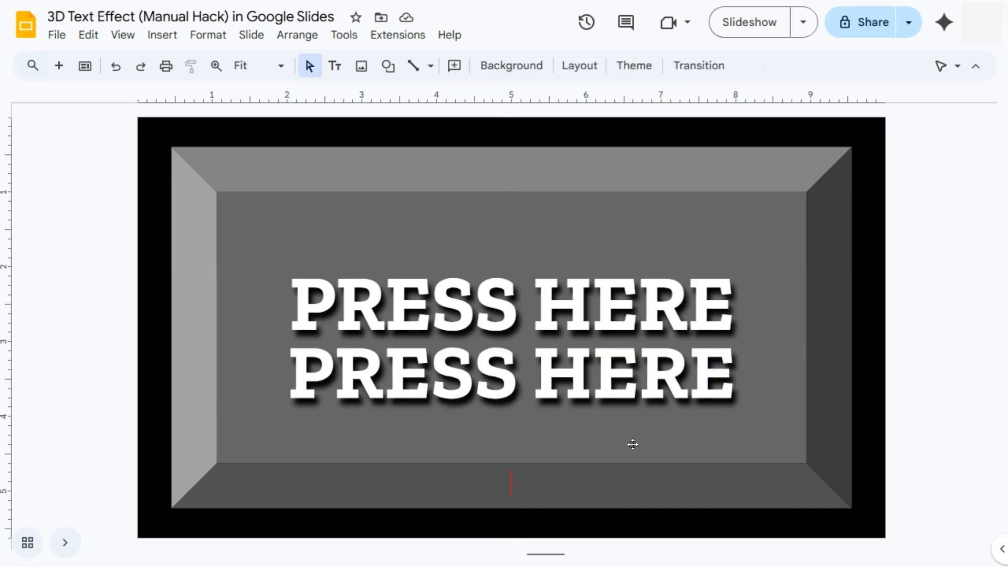
Move the text box and the word art up so the two PRESS HERE lines sit vertically centred on the bevel
left_click(637, 256)
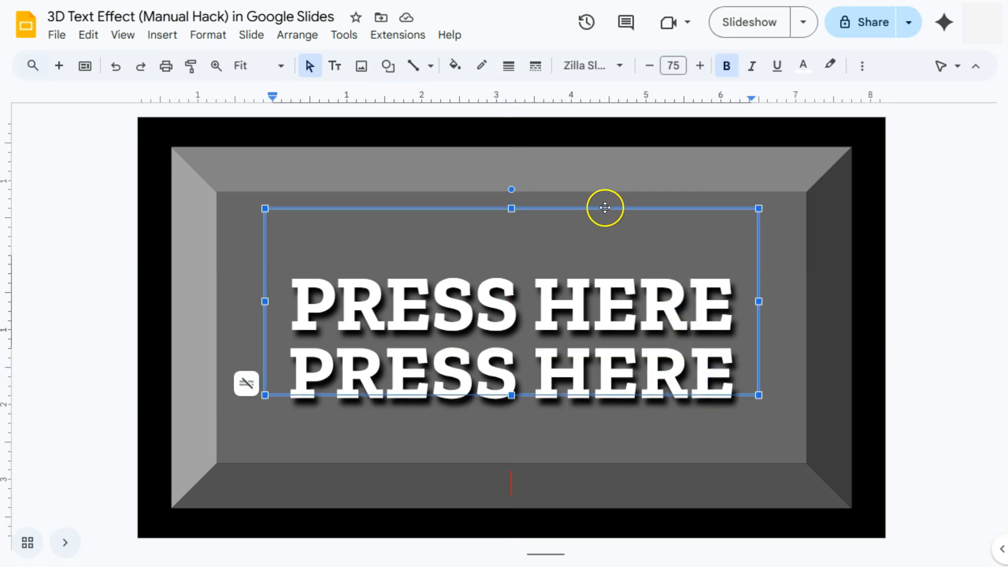
left_click_drag(605, 208, 606, 189)
left_click(619, 393)
left_click_drag(616, 348, 614, 338)
left_click(791, 373)
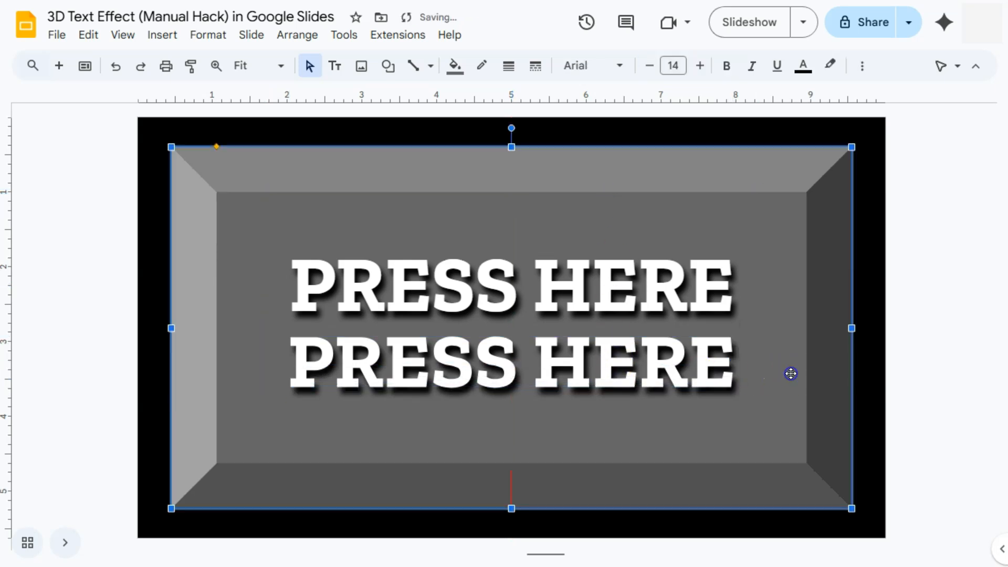